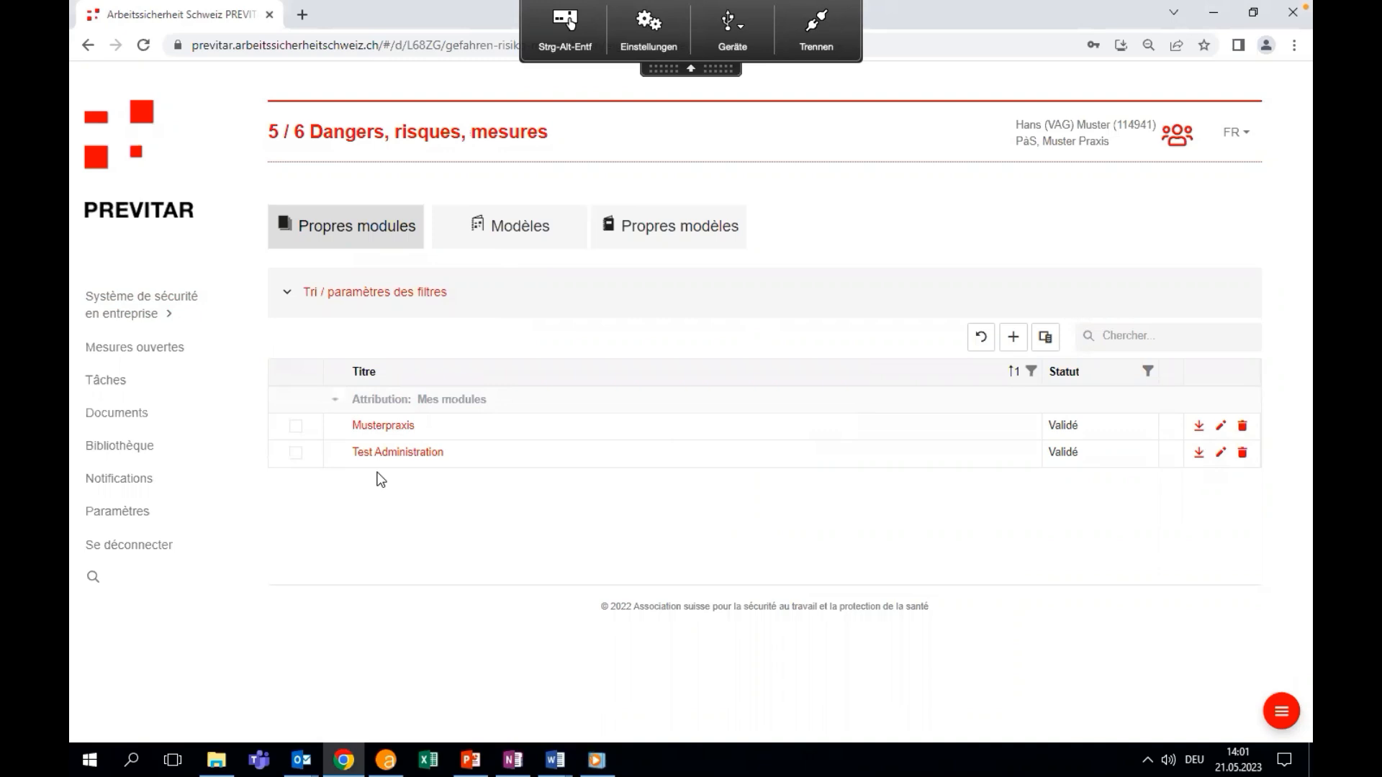
- Open the Test Administration module in the tree structure view and show the activities of the chapter Durée du travail et du repos
click(392, 453)
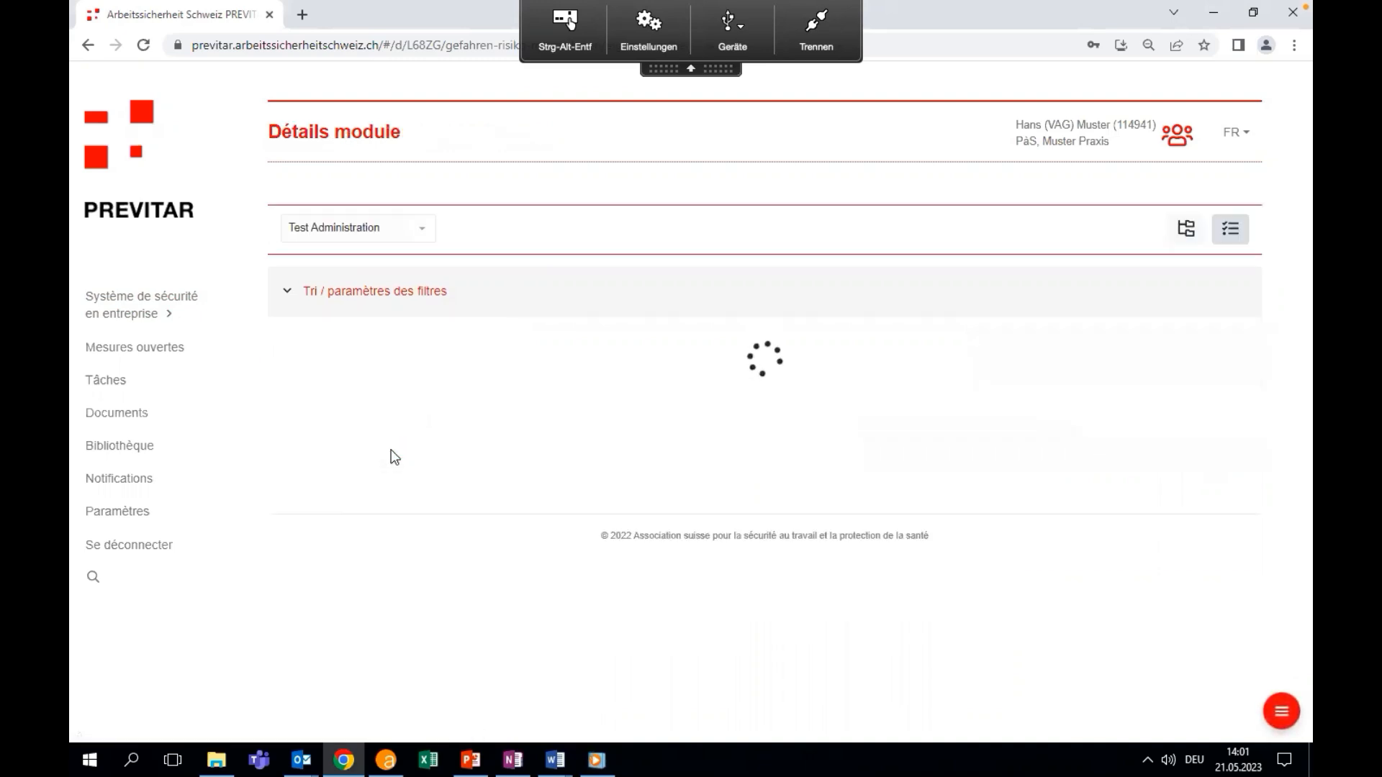
click(1182, 227)
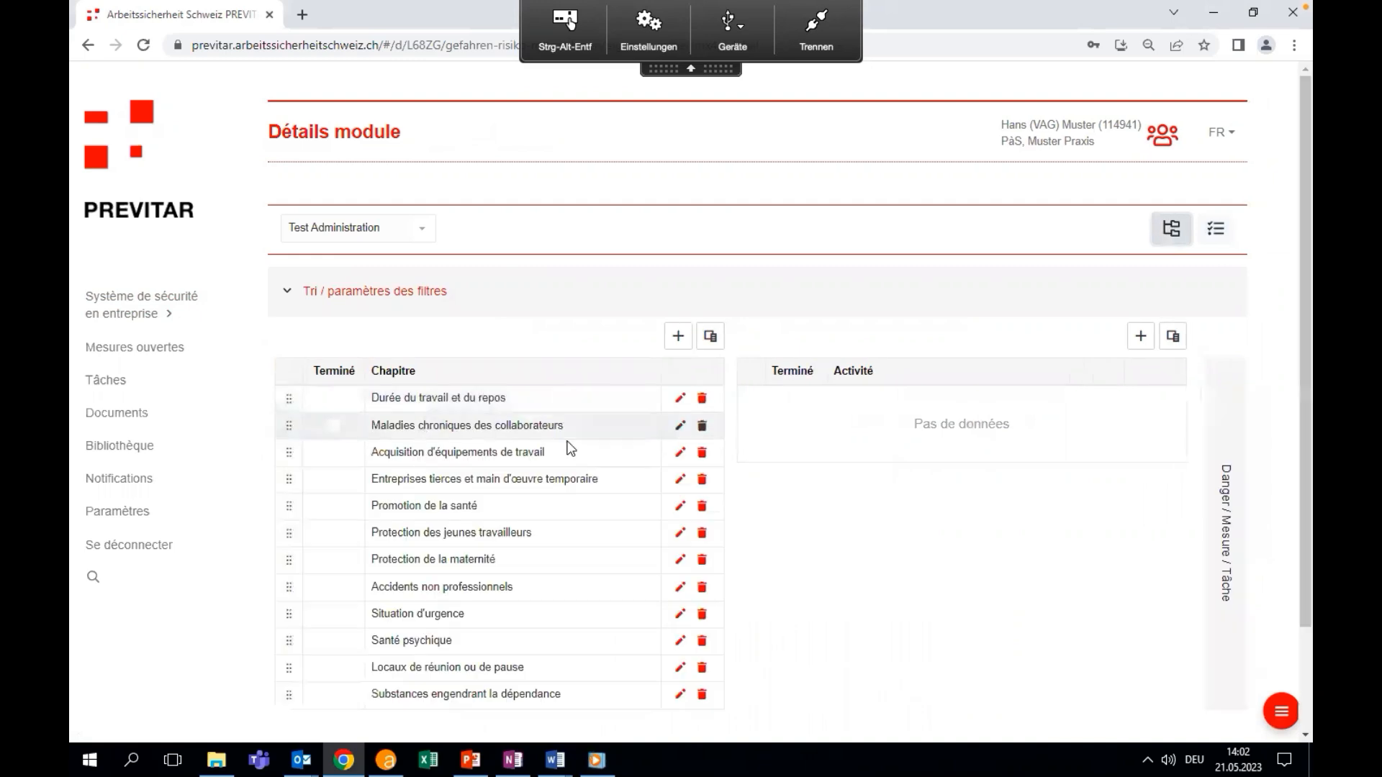
click(560, 402)
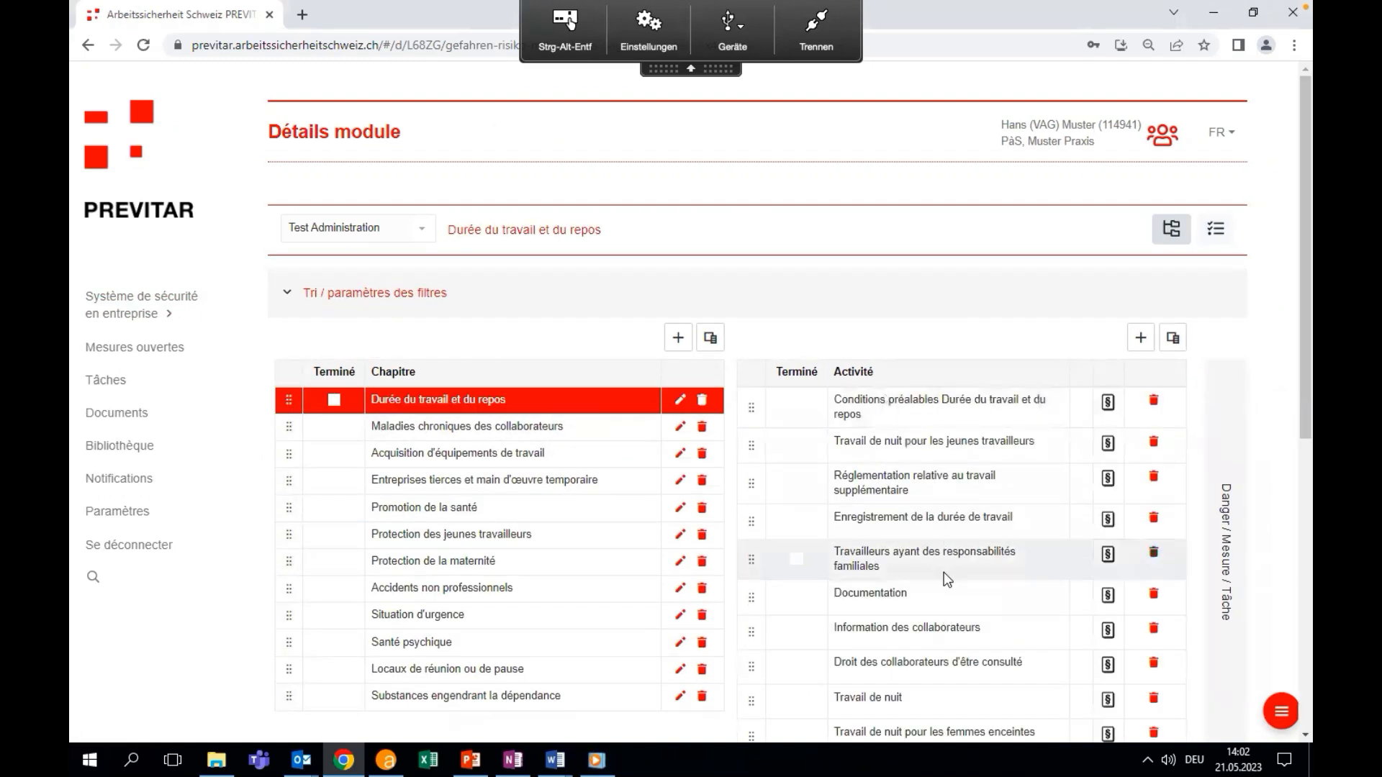
scroll(947, 579, down, 1)
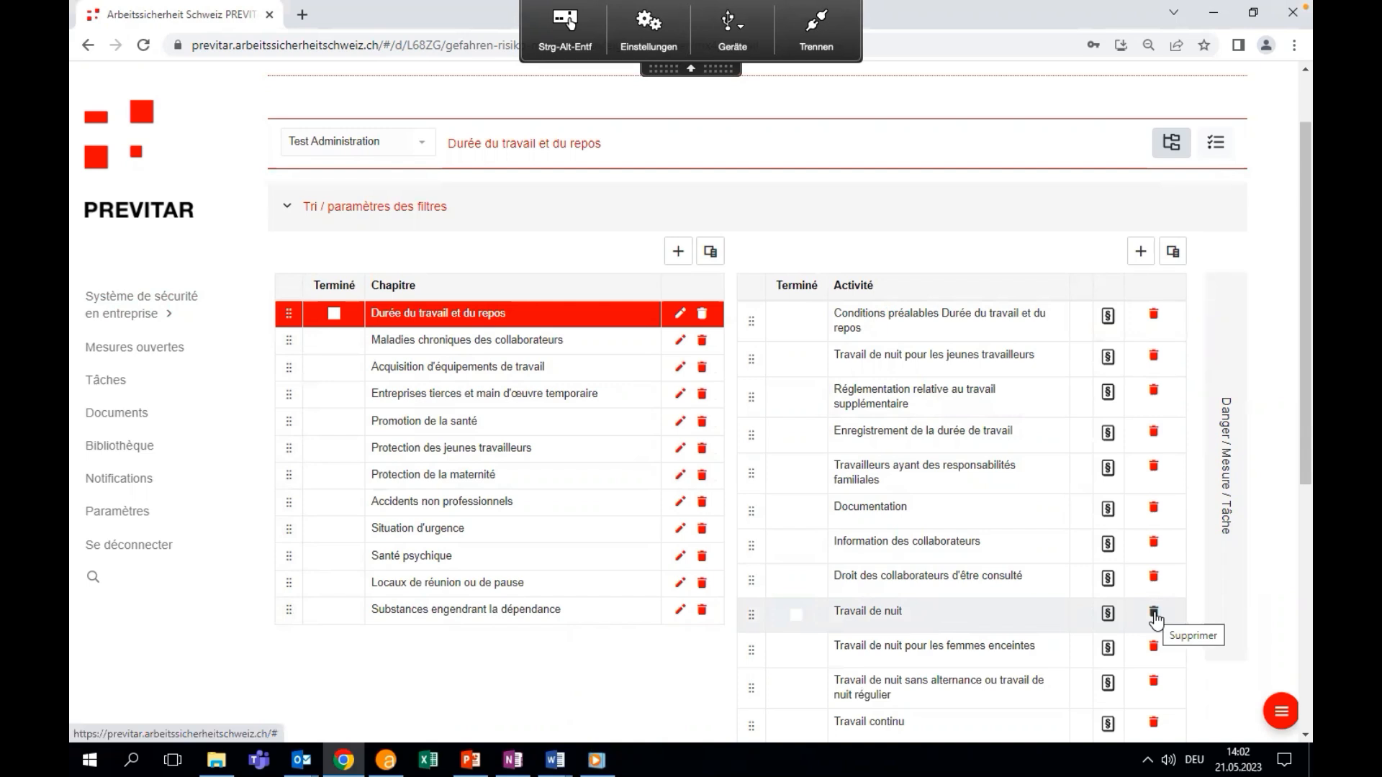
- Open Compléter les modules and select the neurological diseases, workplace dependency and allergies activities under Maladies chroniques des collaborateurs
click(1280, 711)
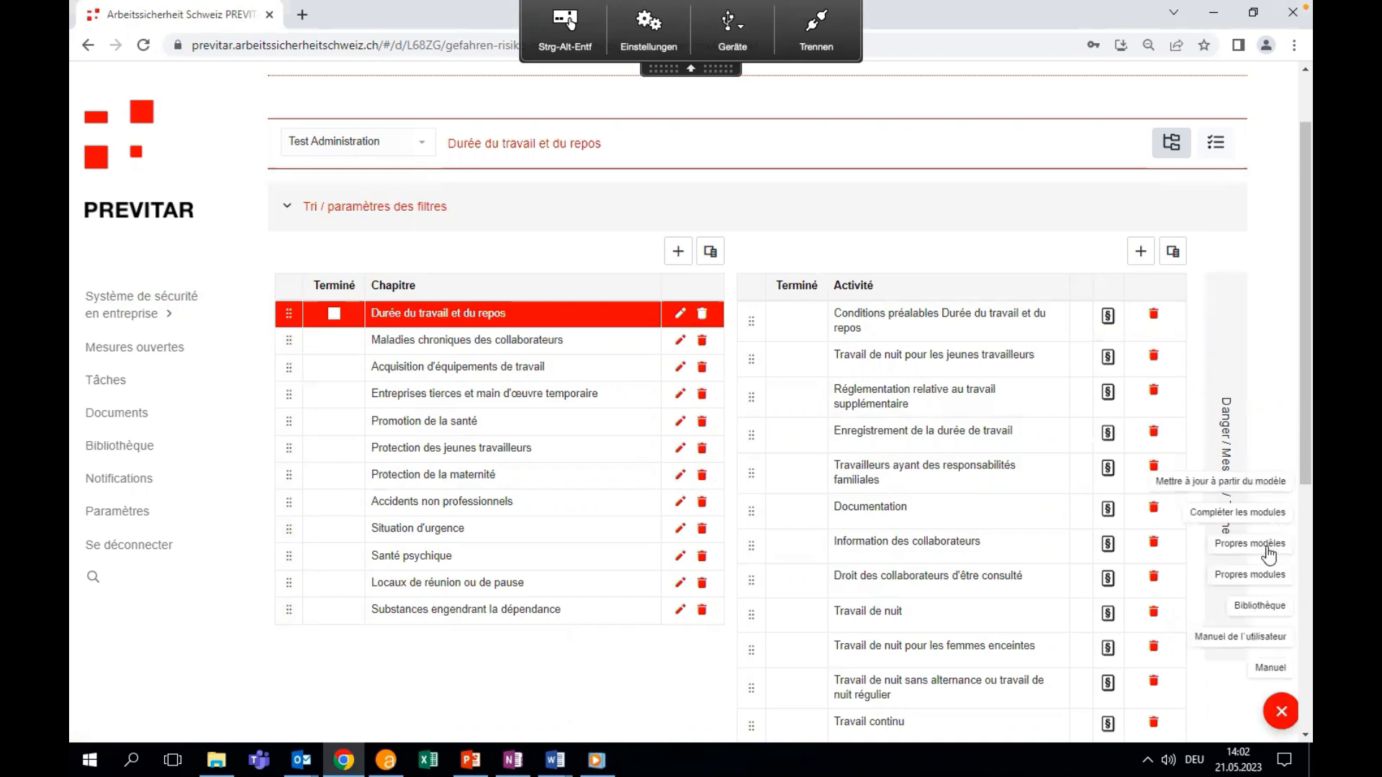
click(1196, 512)
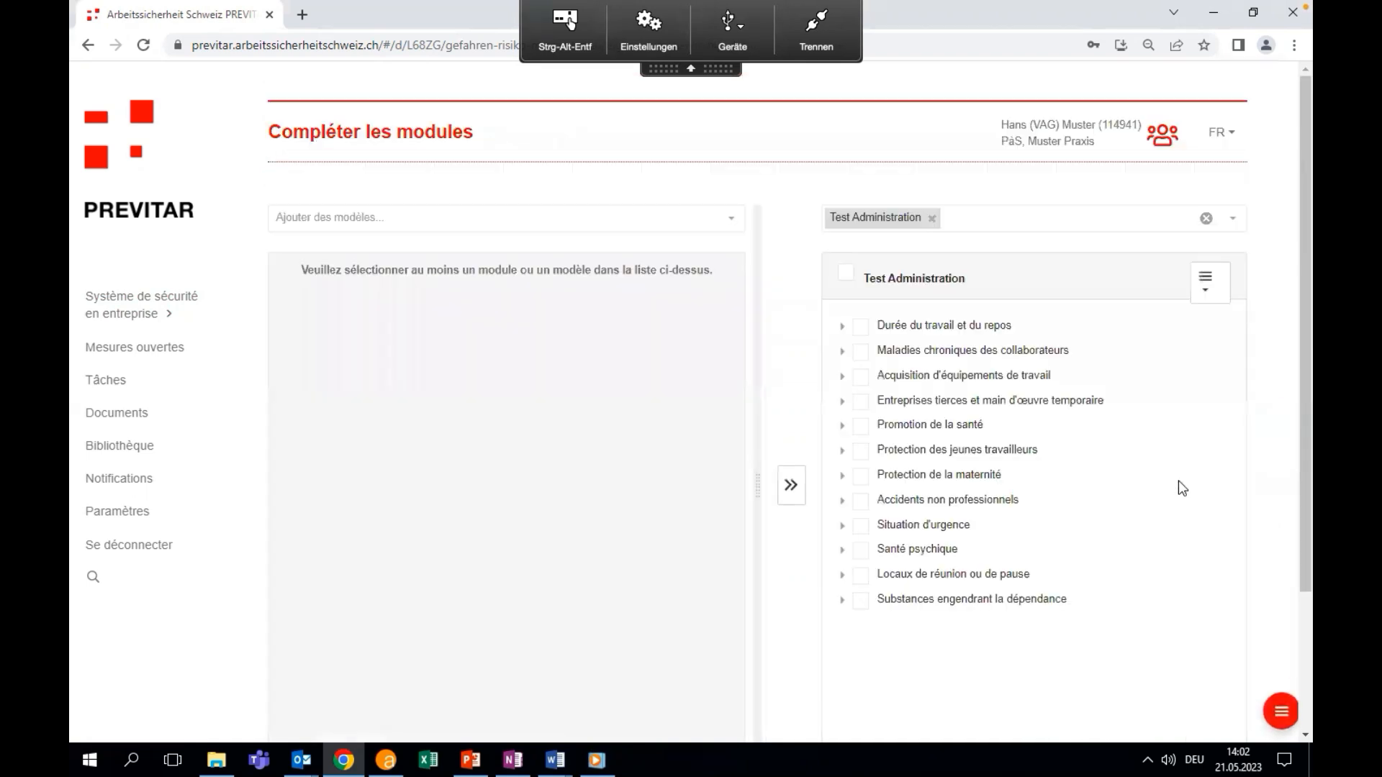
click(842, 350)
click(872, 414)
click(871, 451)
click(871, 475)
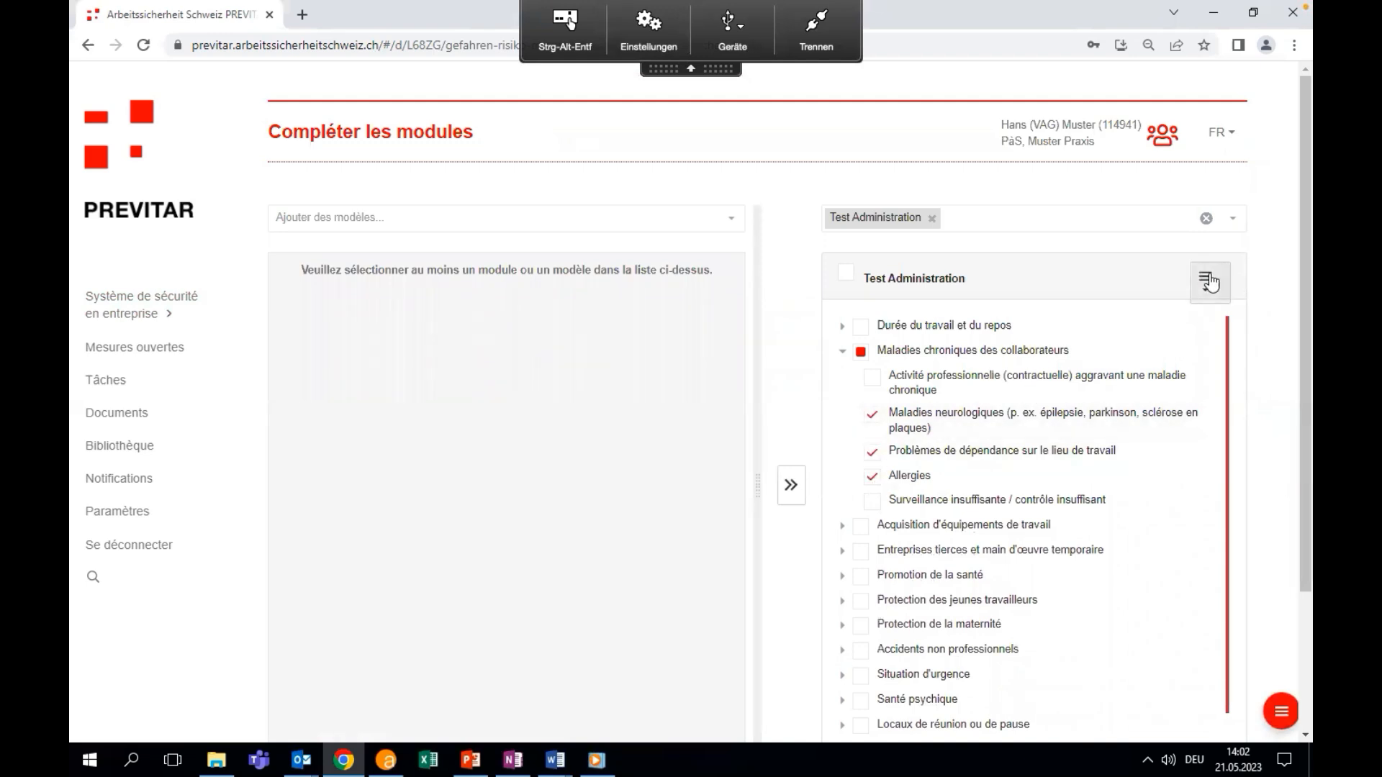
- Show the options for deleting the selected activities and return to the module details without deleting anything
click(1206, 282)
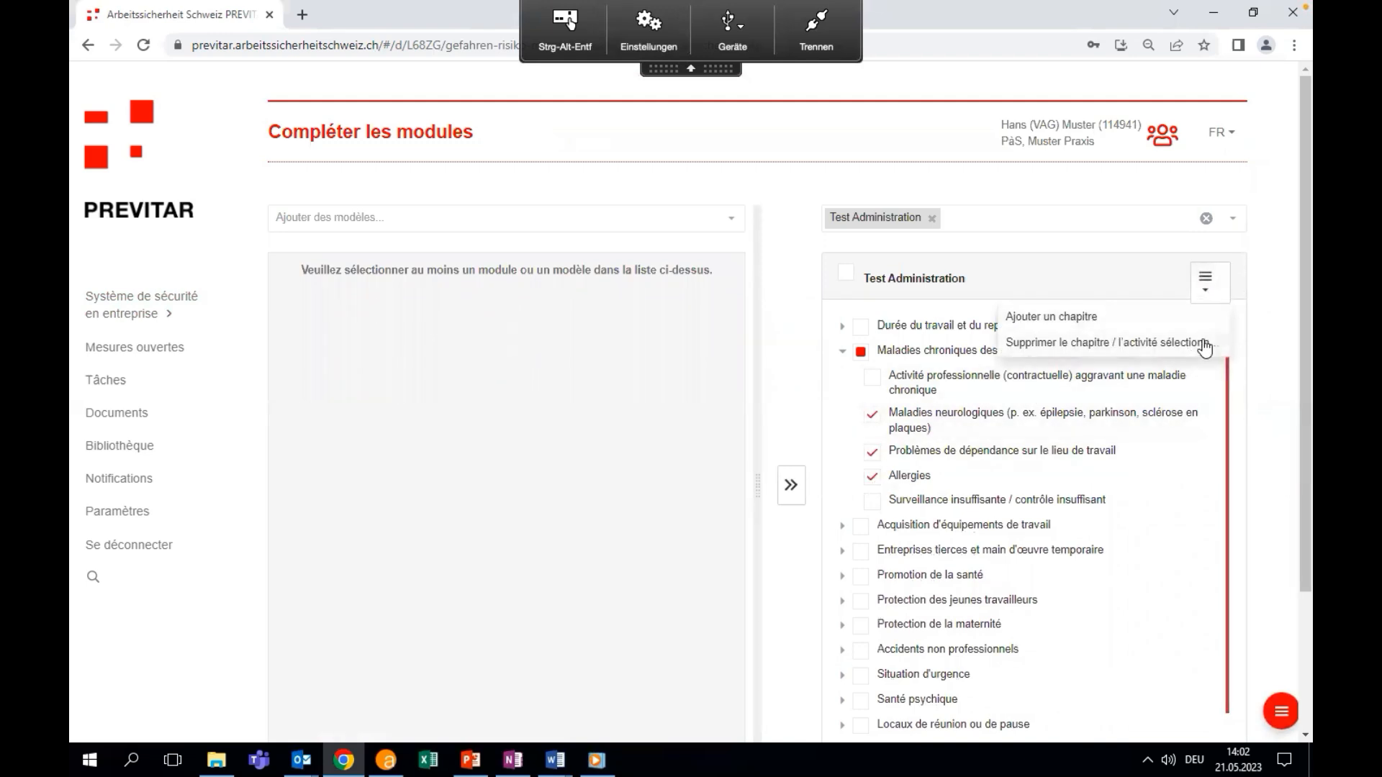
scroll(1206, 407, down, 3)
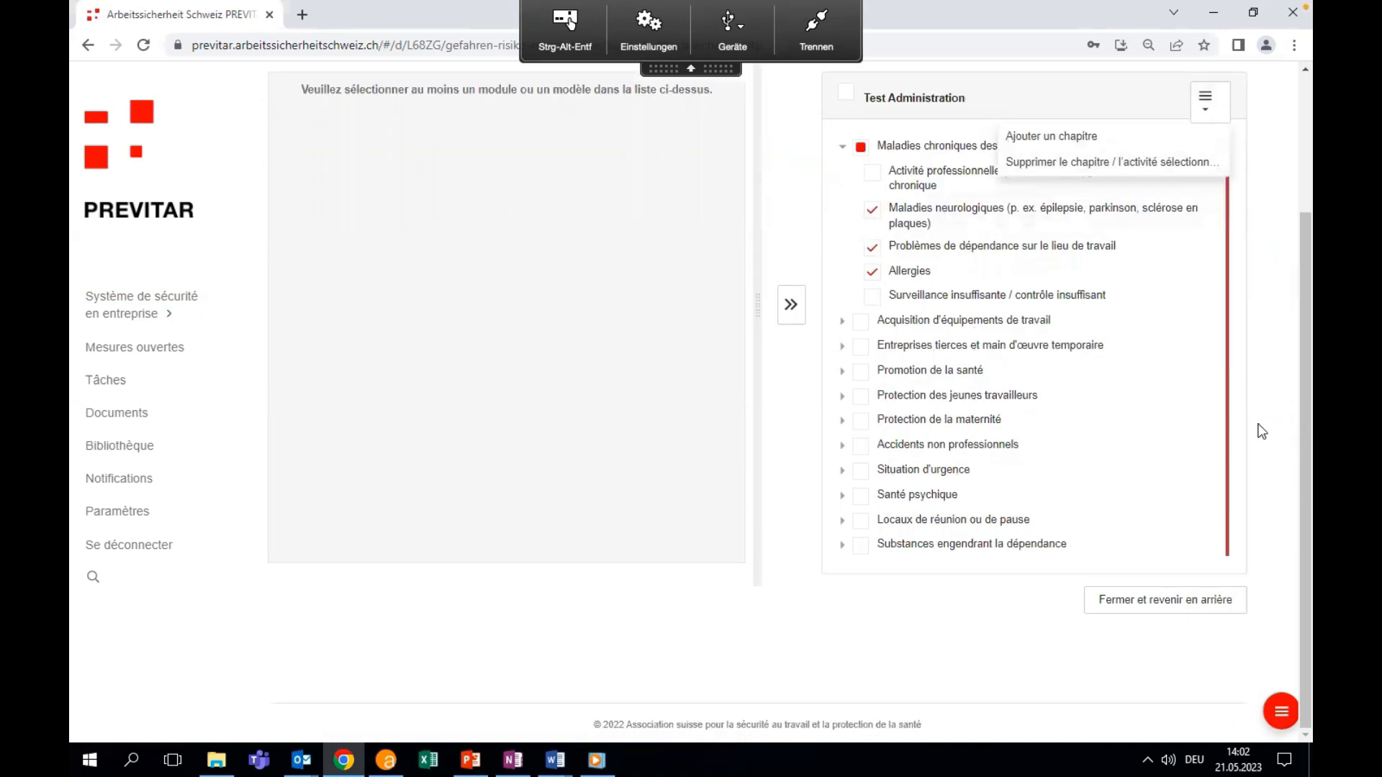
click(1190, 605)
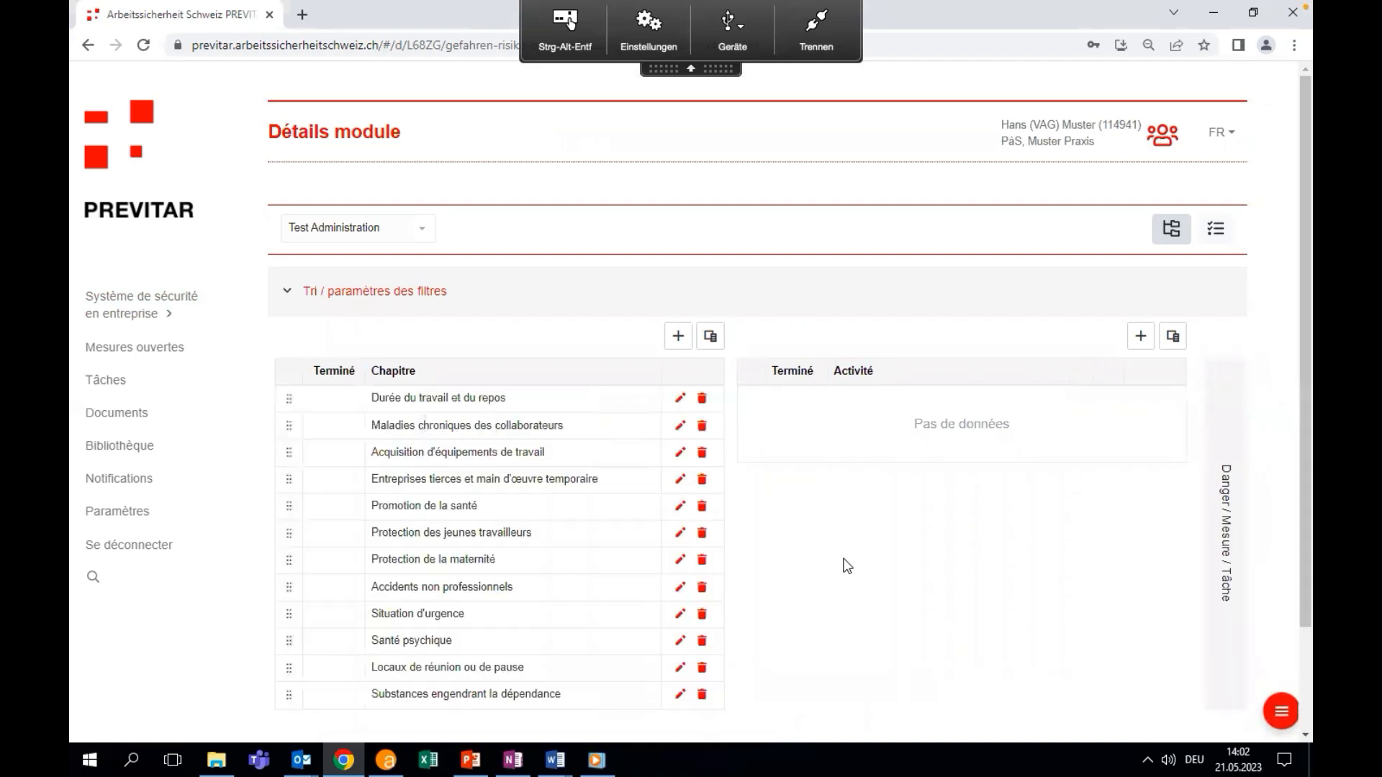
- Select the chapter Durée du travail et du repos, switch to the checklist view and advance to its second risk
click(556, 410)
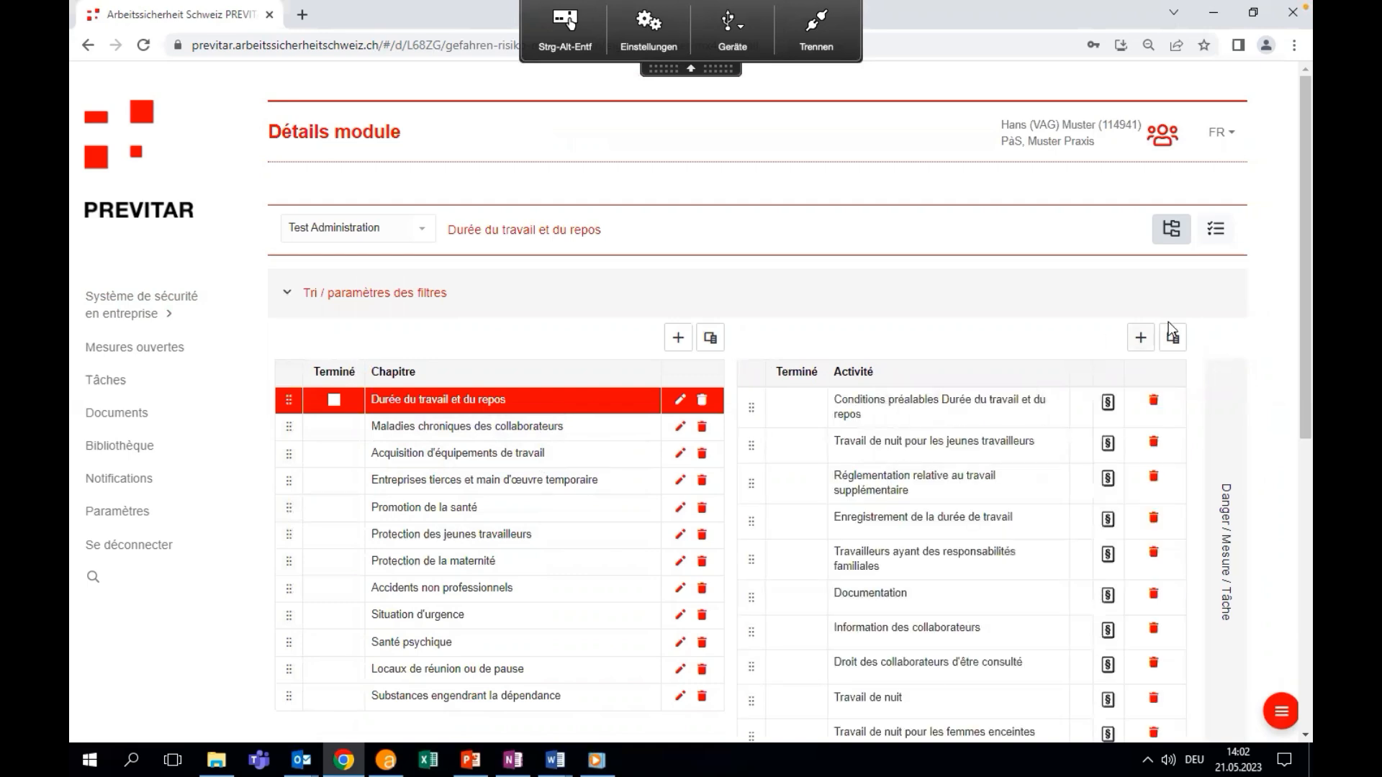
click(1223, 229)
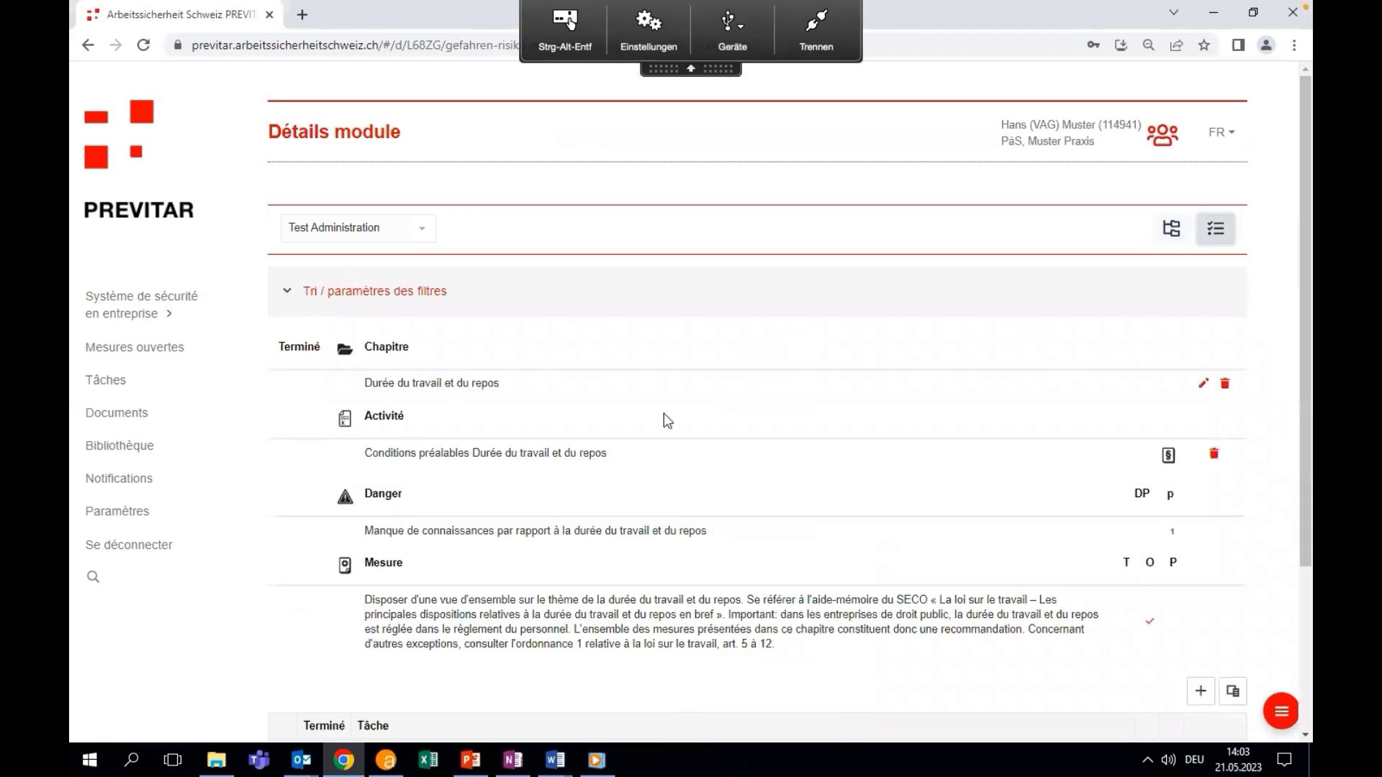
scroll(663, 413, down, 1)
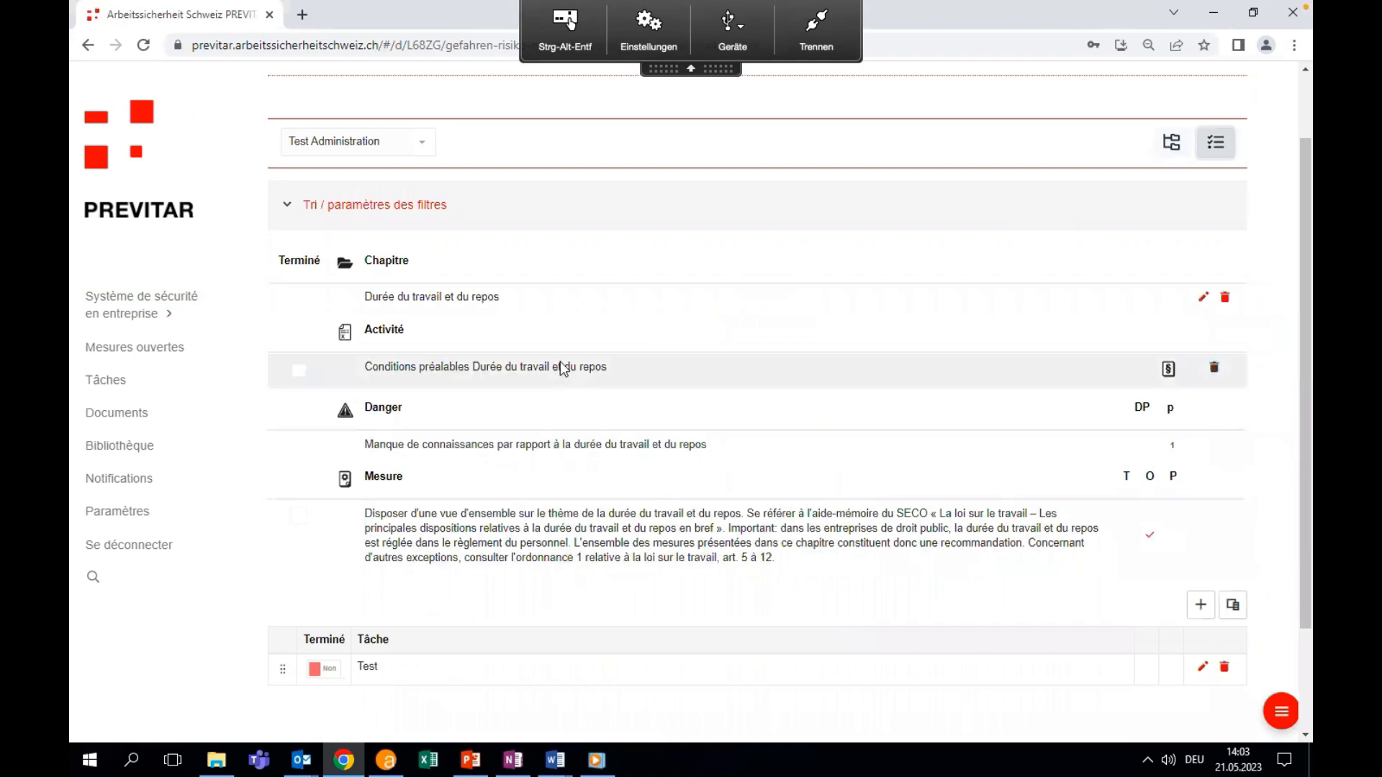
click(799, 718)
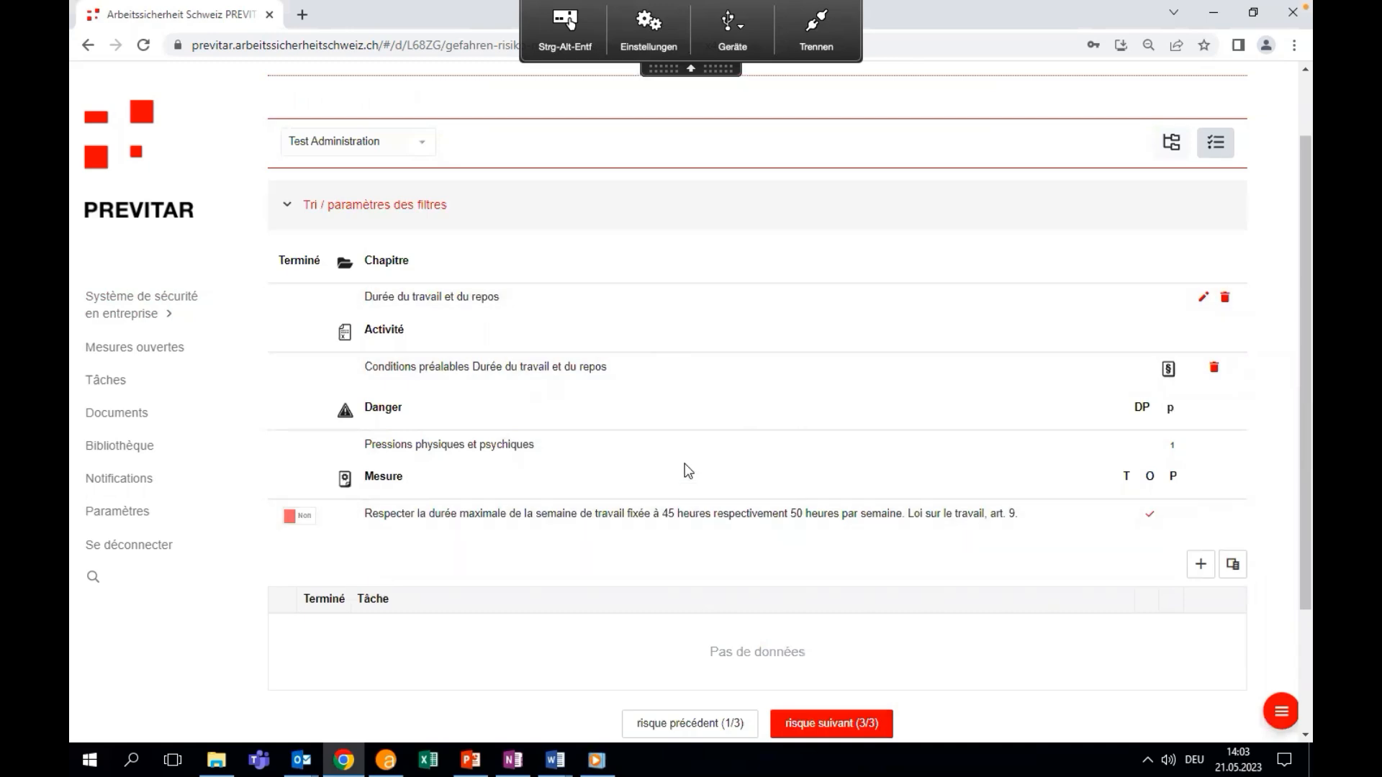
- Expand the sort and filter settings, and toggle the completion status of the weekly working hours measure on and back to Non
click(424, 207)
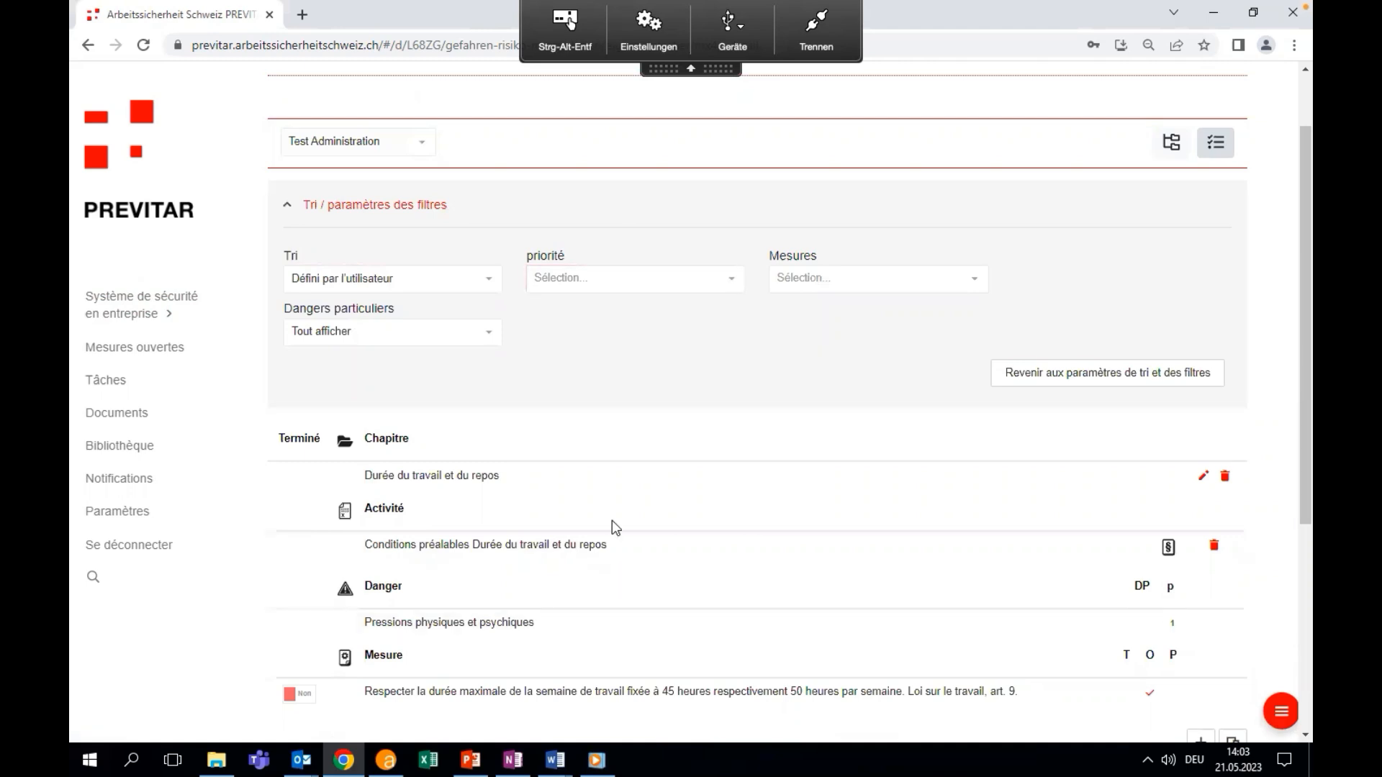
scroll(612, 526, down, 5)
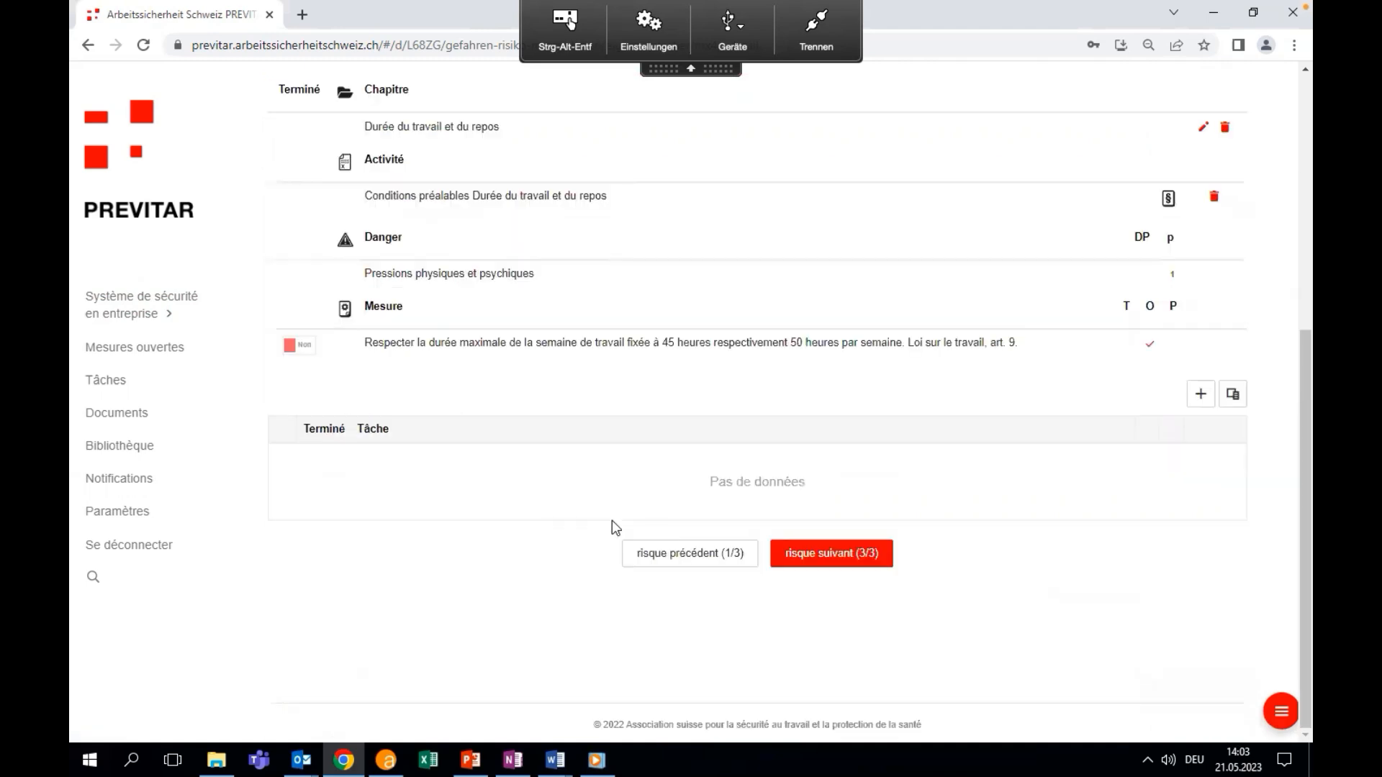
click(301, 346)
click(302, 348)
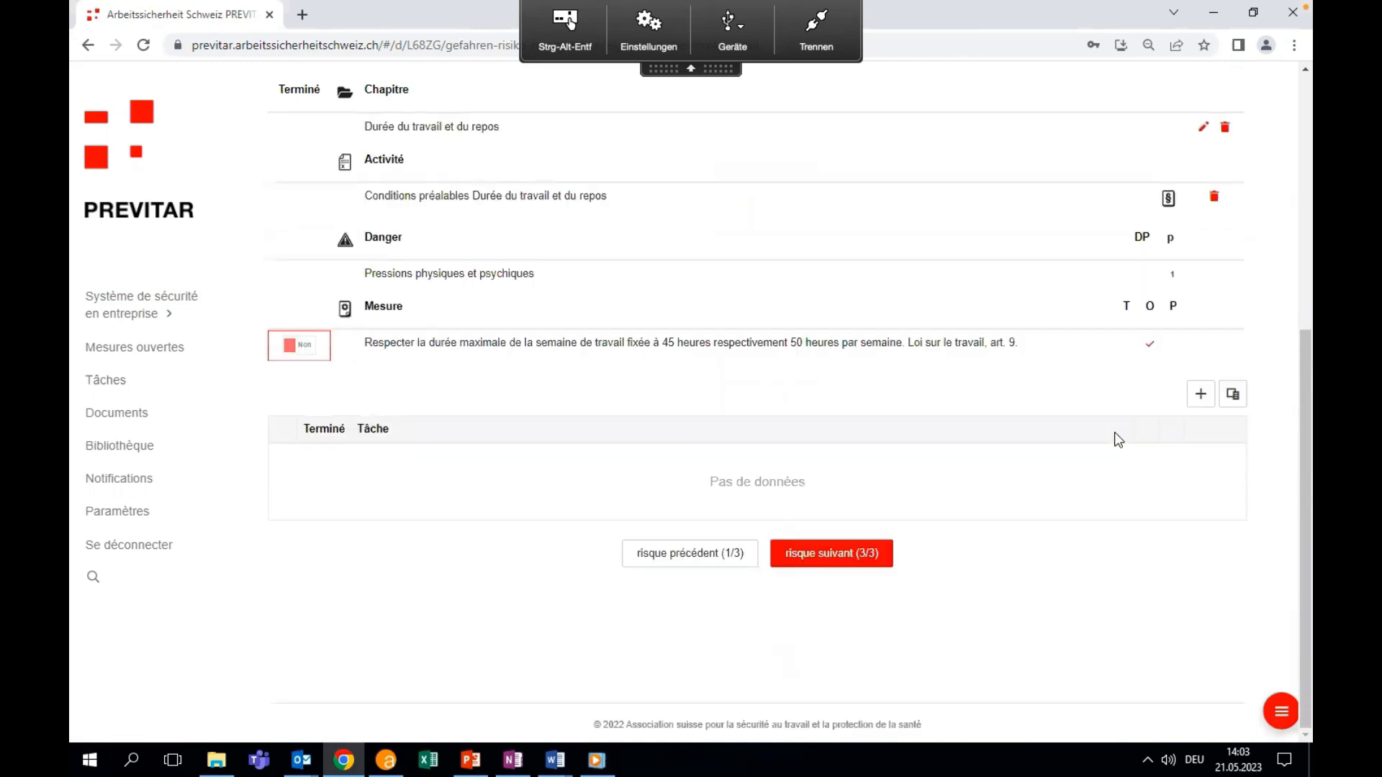
- Add a task described as "Test" with the deadline 21/05/2023 to the weekly working hours measure and save it
click(1201, 393)
click(678, 307)
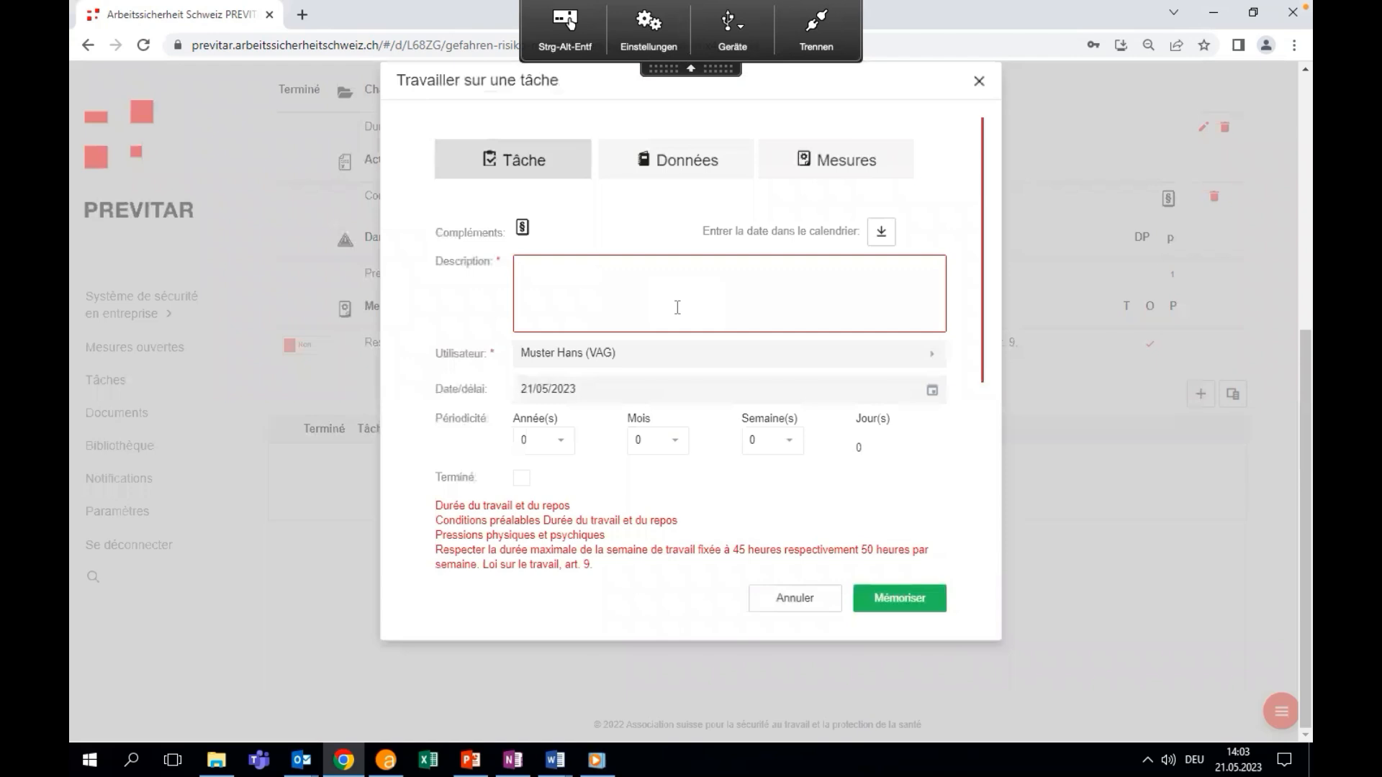
text(Test)
scroll(669, 371, down, 3)
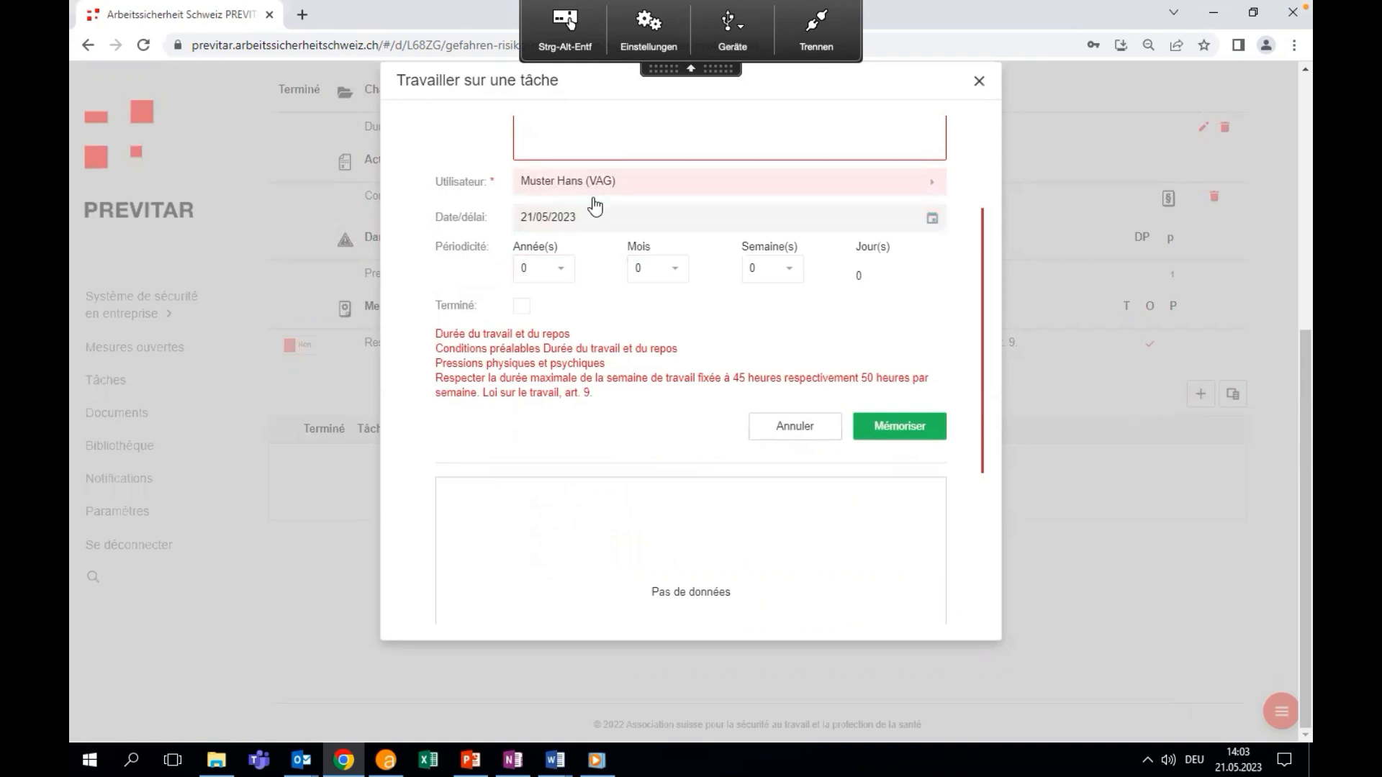
click(936, 218)
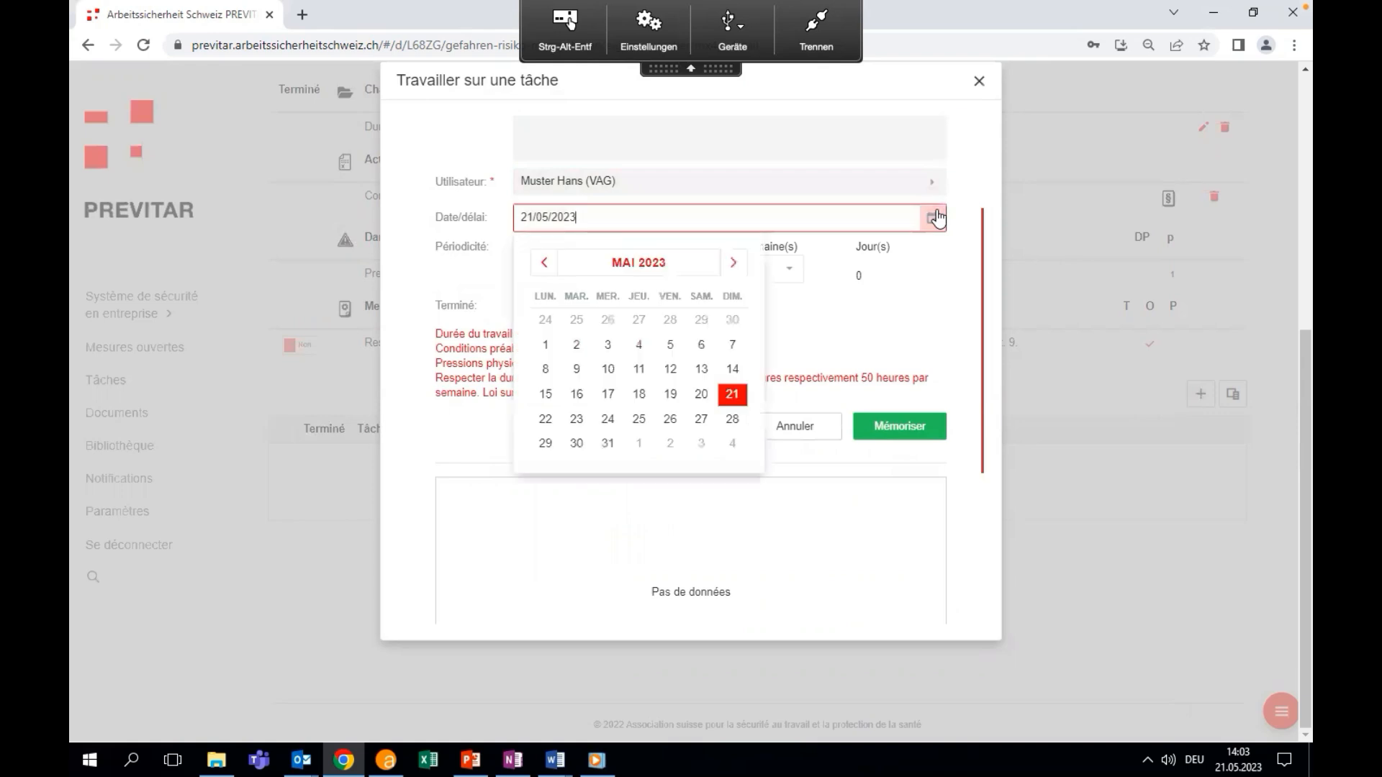
click(732, 397)
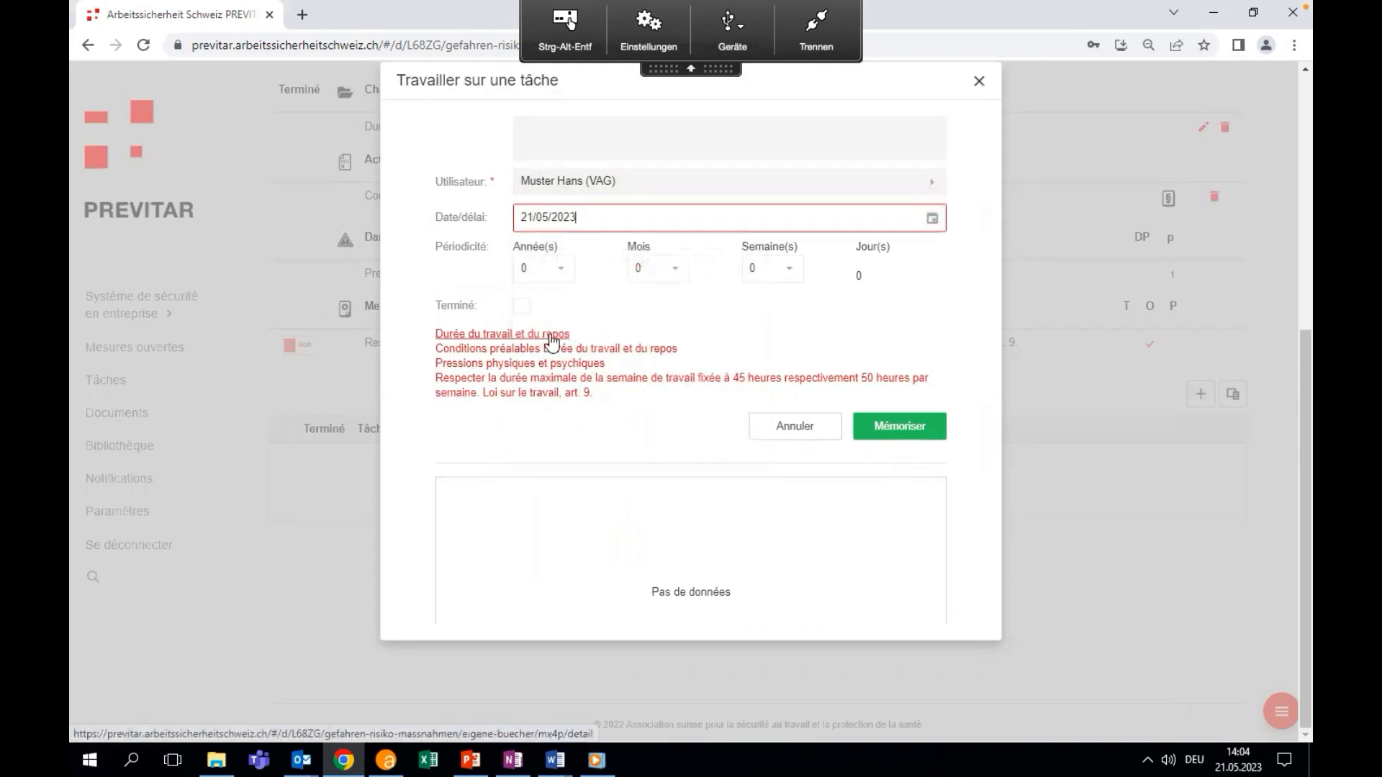
click(915, 425)
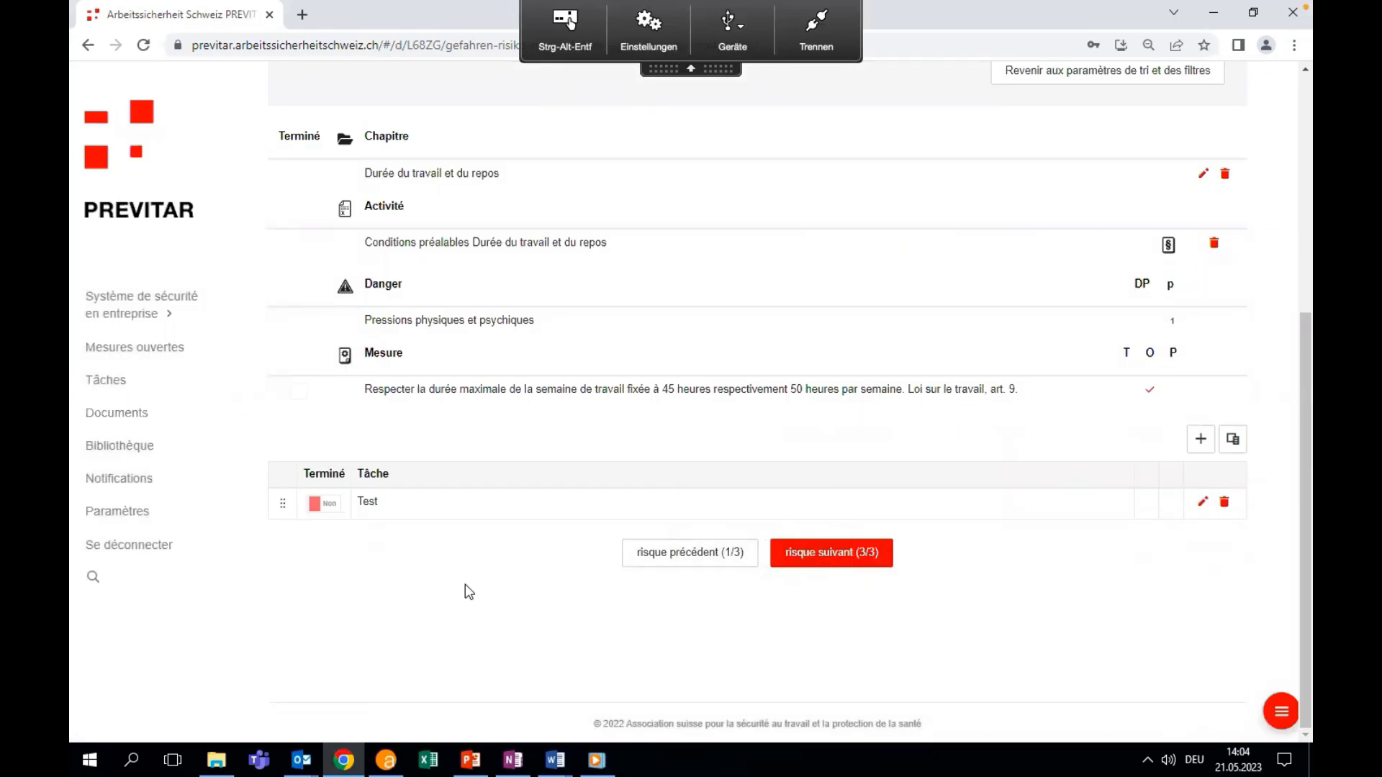
- Open the first Test task in the task list and follow its link to the associated measure in the module
click(106, 380)
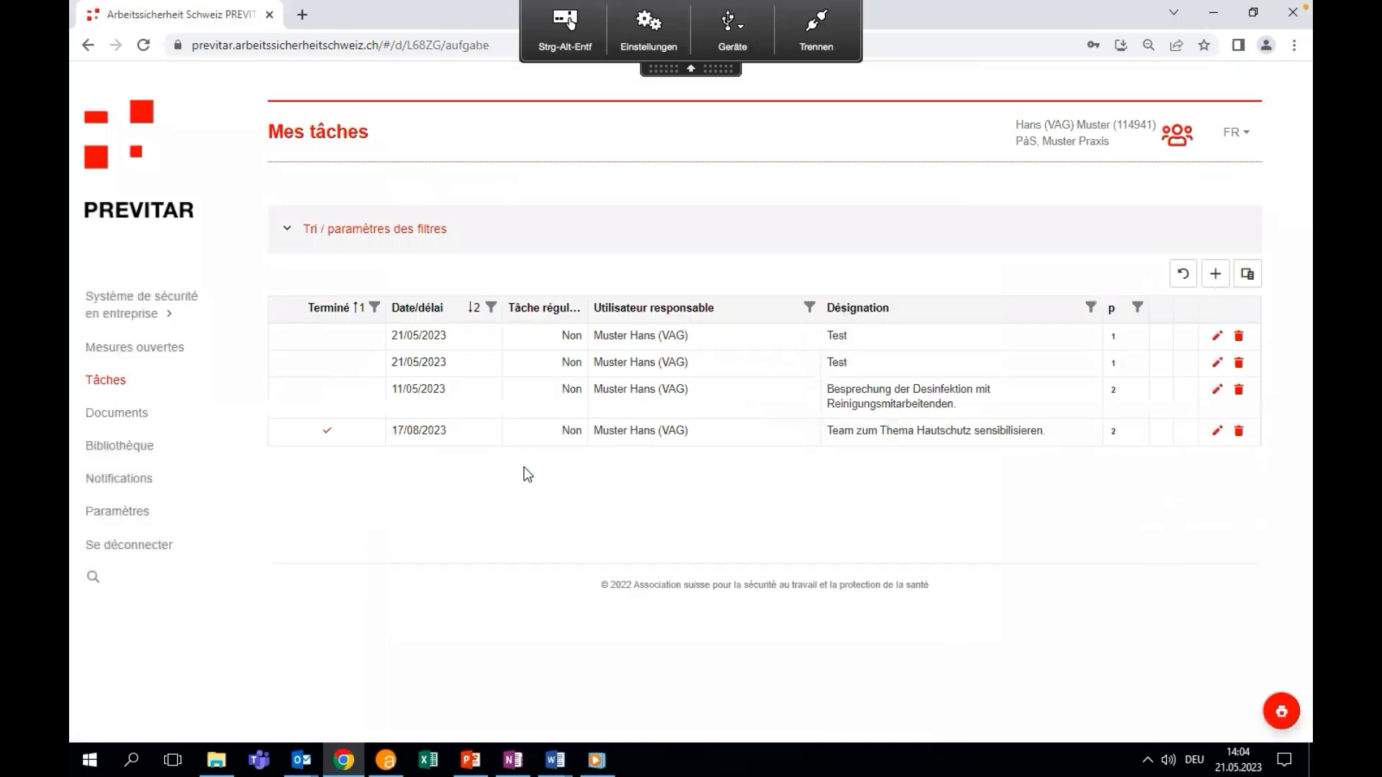
click(1216, 336)
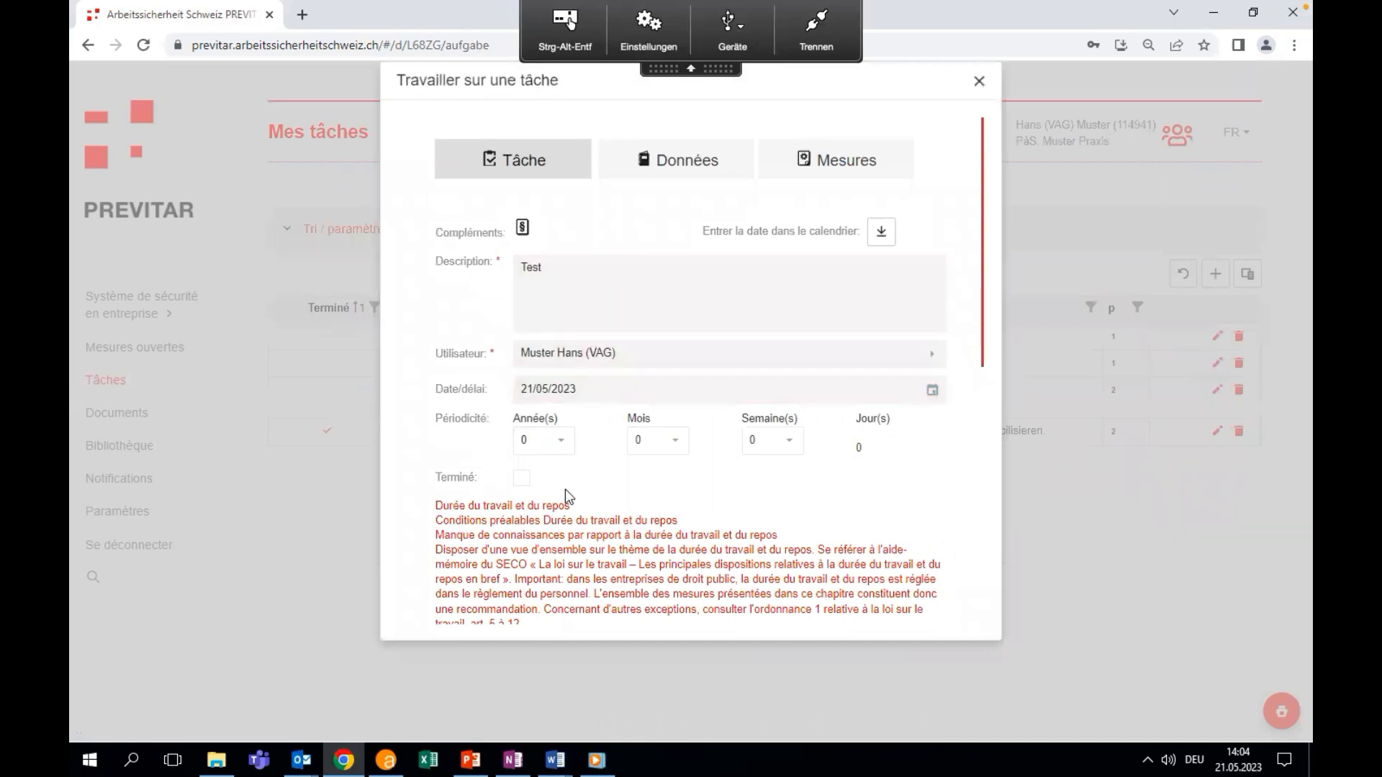
scroll(564, 490, down, 2)
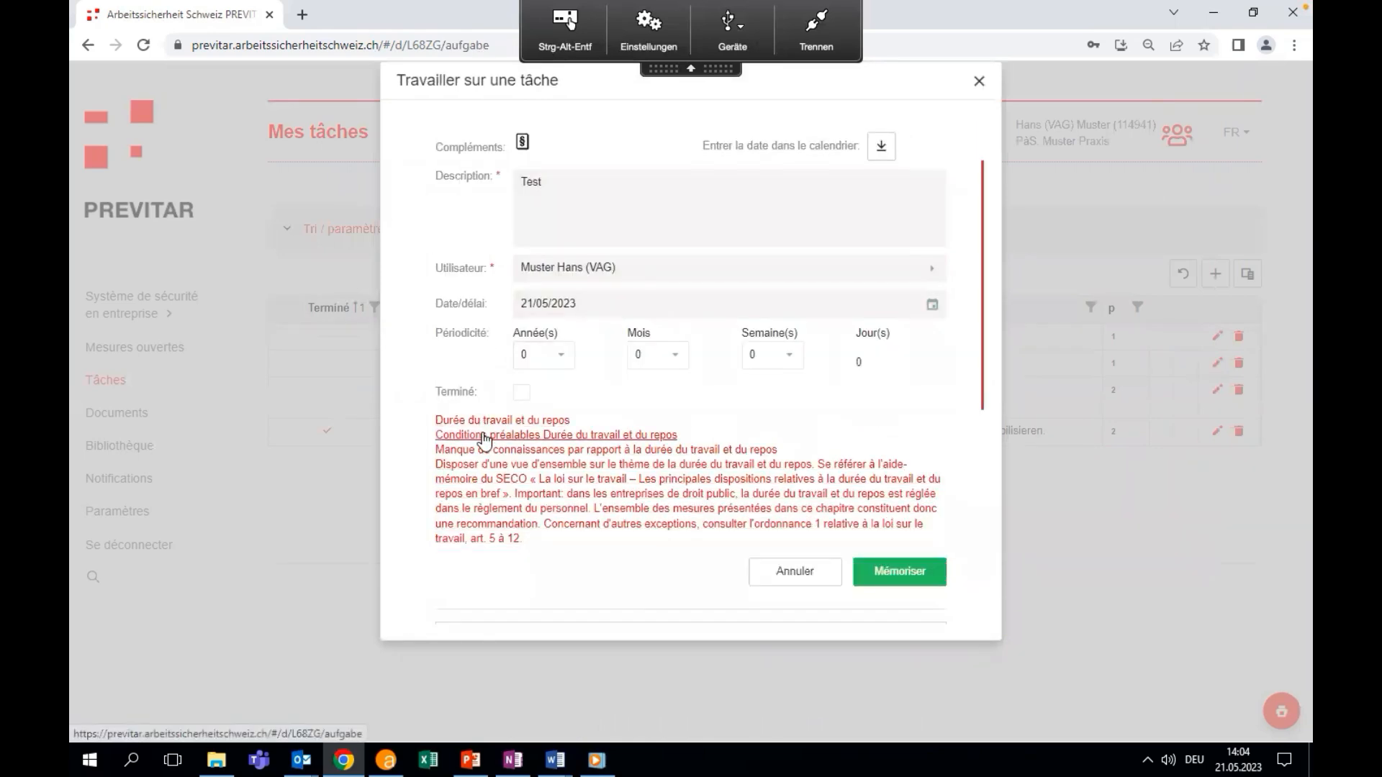
click(486, 494)
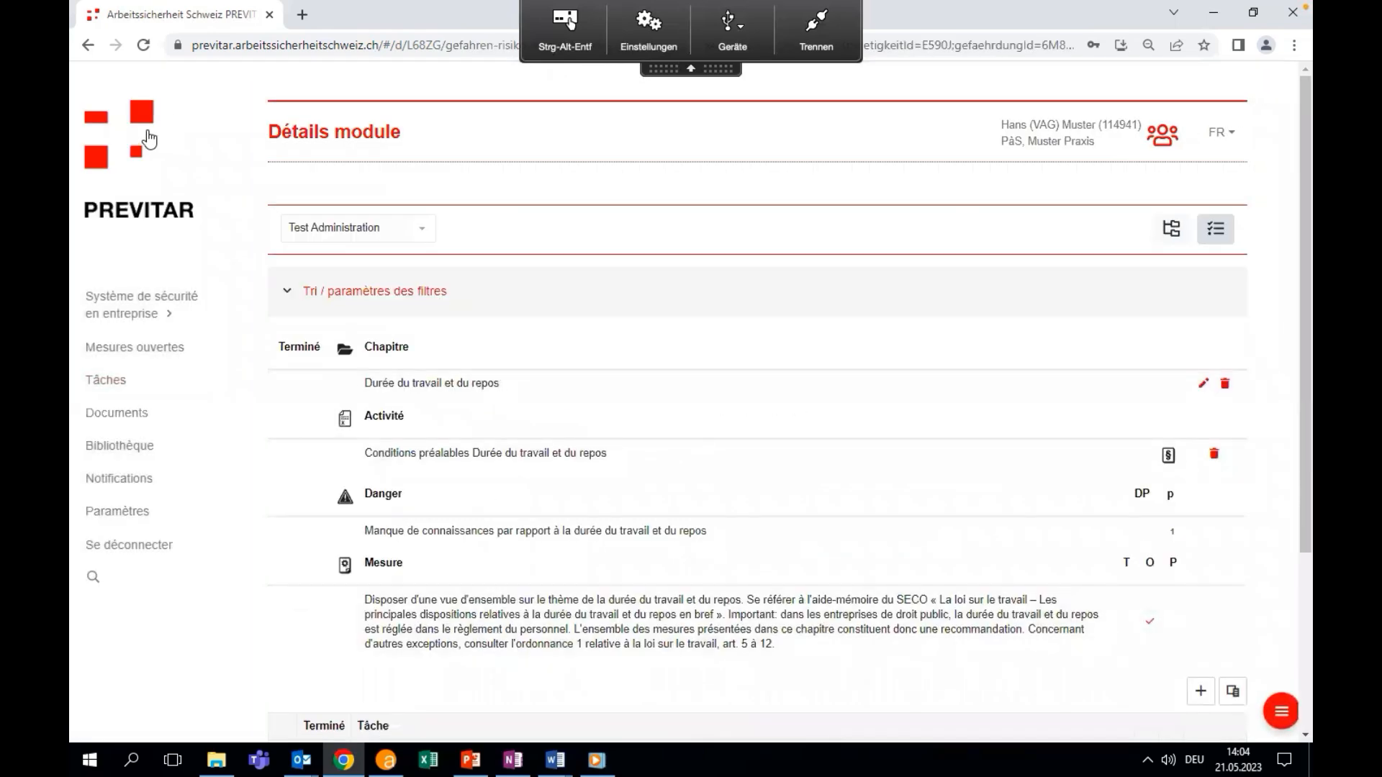
- Return to the overview, then open the Lutte antidrogue measure from the open measures and examine its details
click(148, 138)
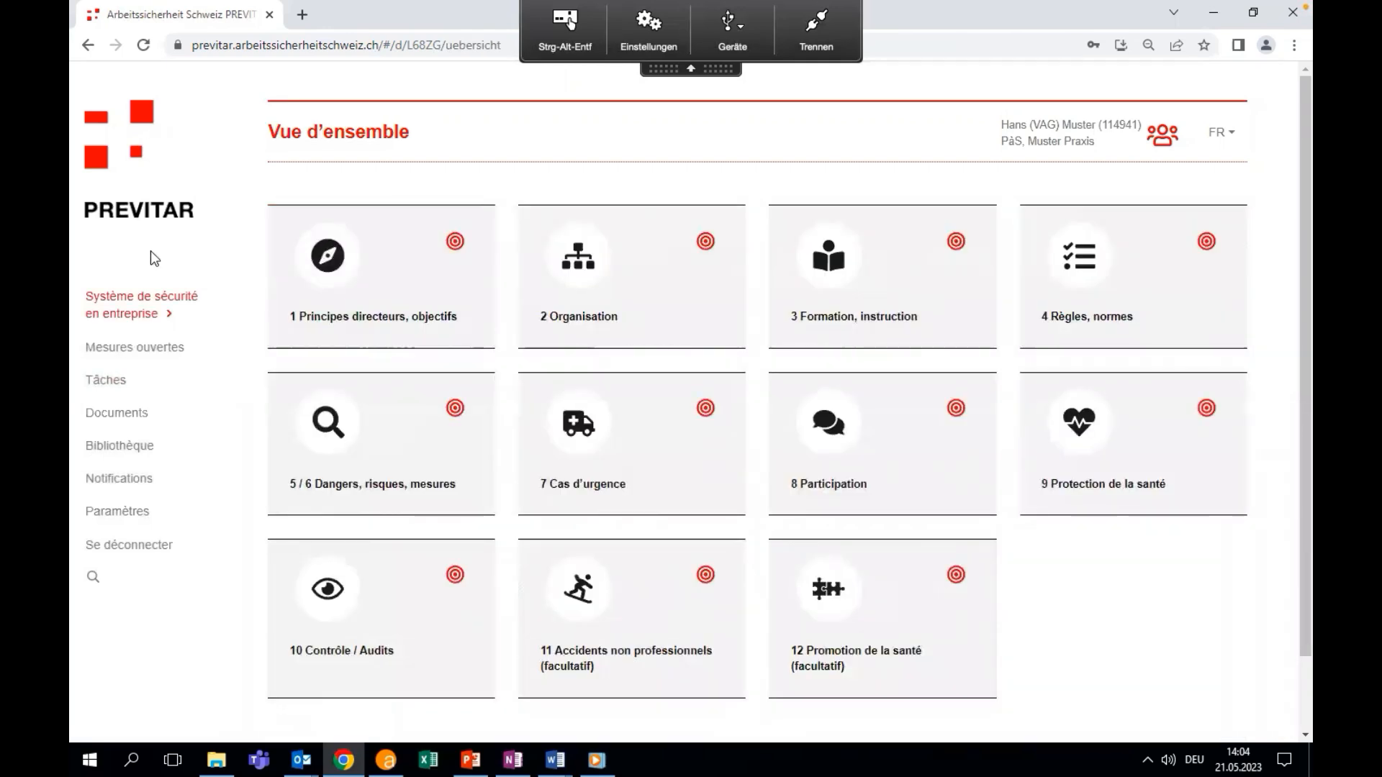
click(152, 353)
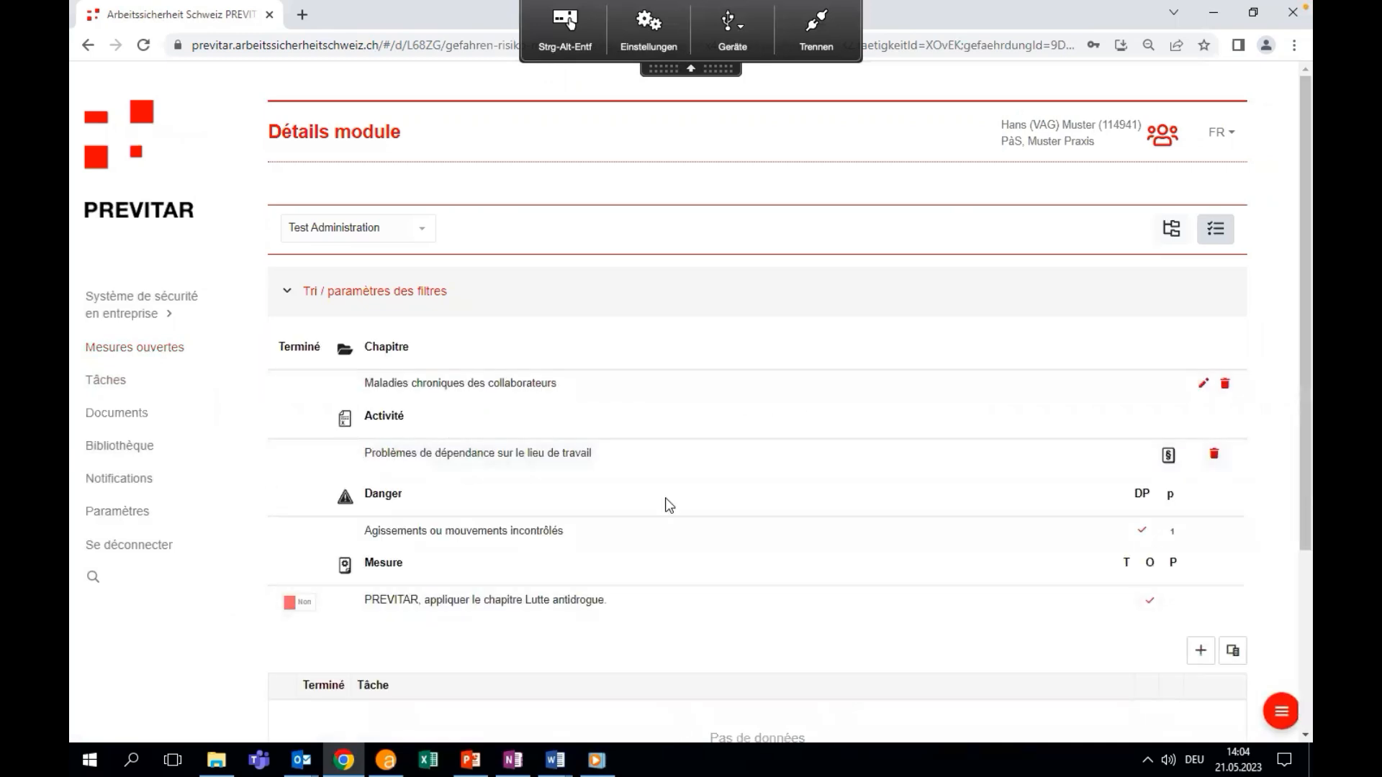
scroll(672, 493, down, 3)
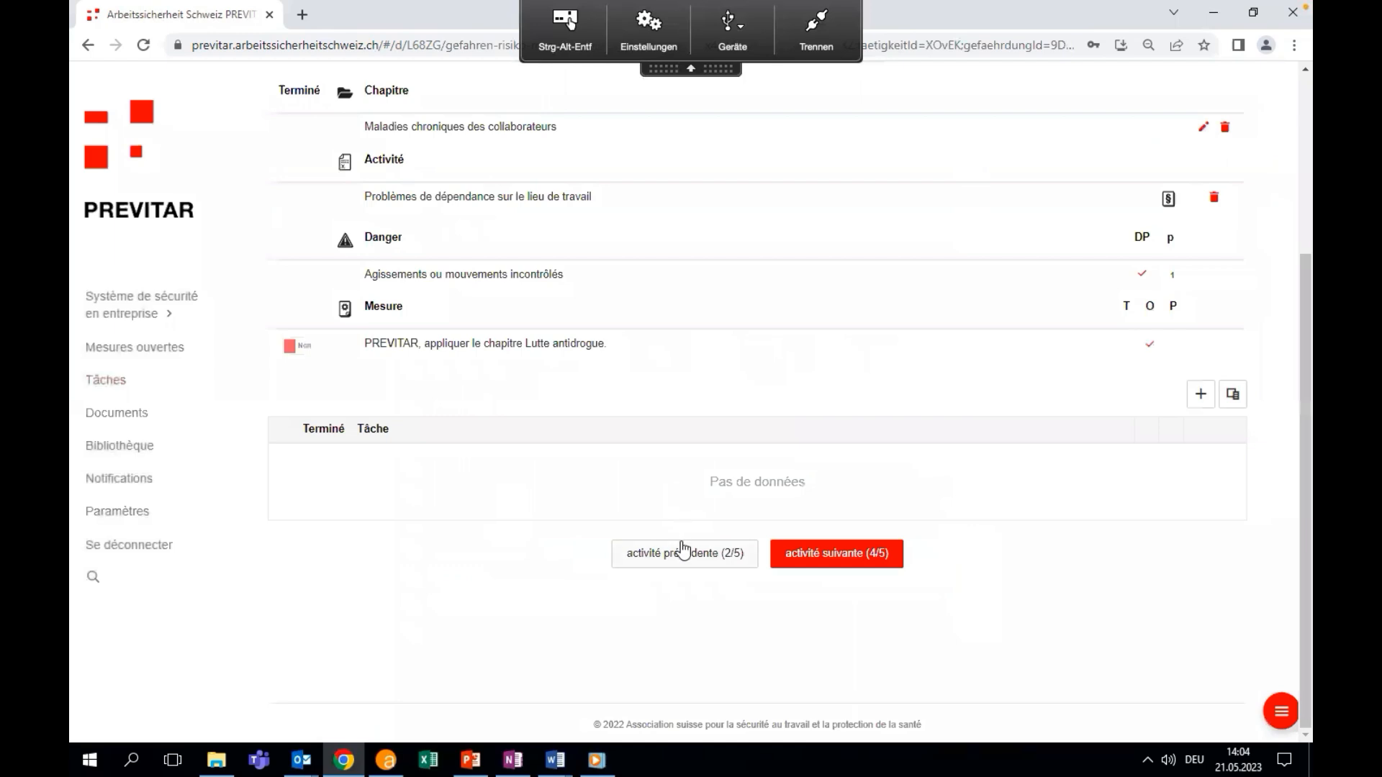
scroll(663, 522, up, 3)
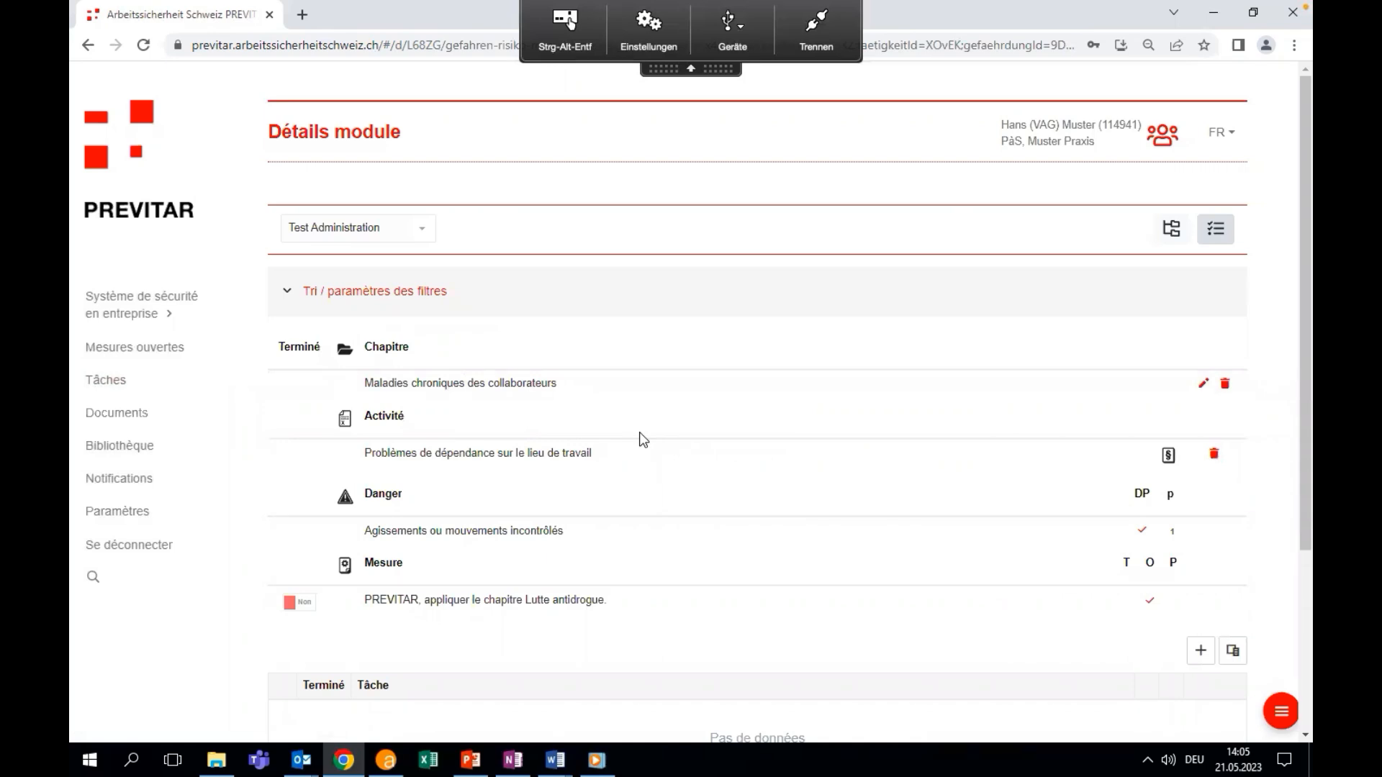
scroll(642, 439, down, 1)
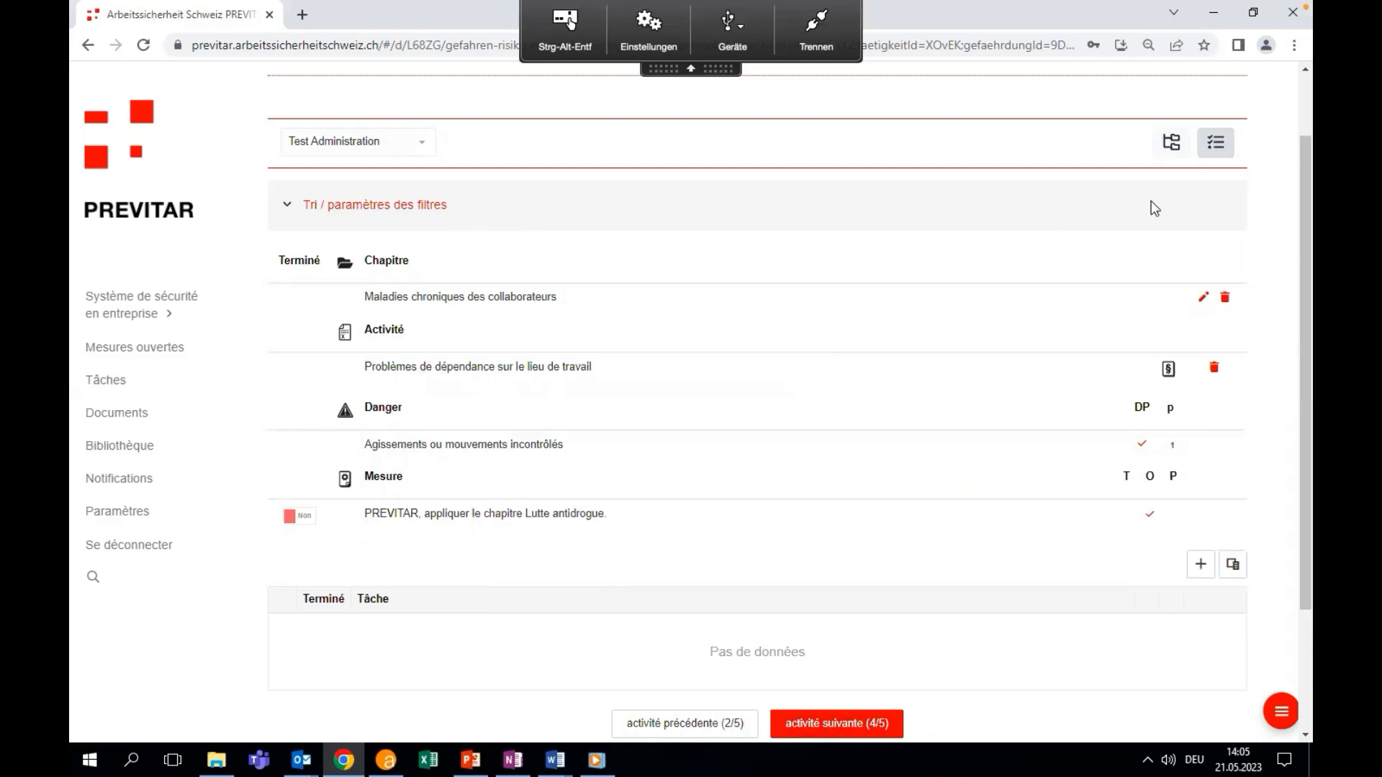
- In the tree structure view, open the activity Activité professionnelle (contractuelle) aggravant une maladie chronique and its danger Exposition professionnelle nocive
click(1170, 142)
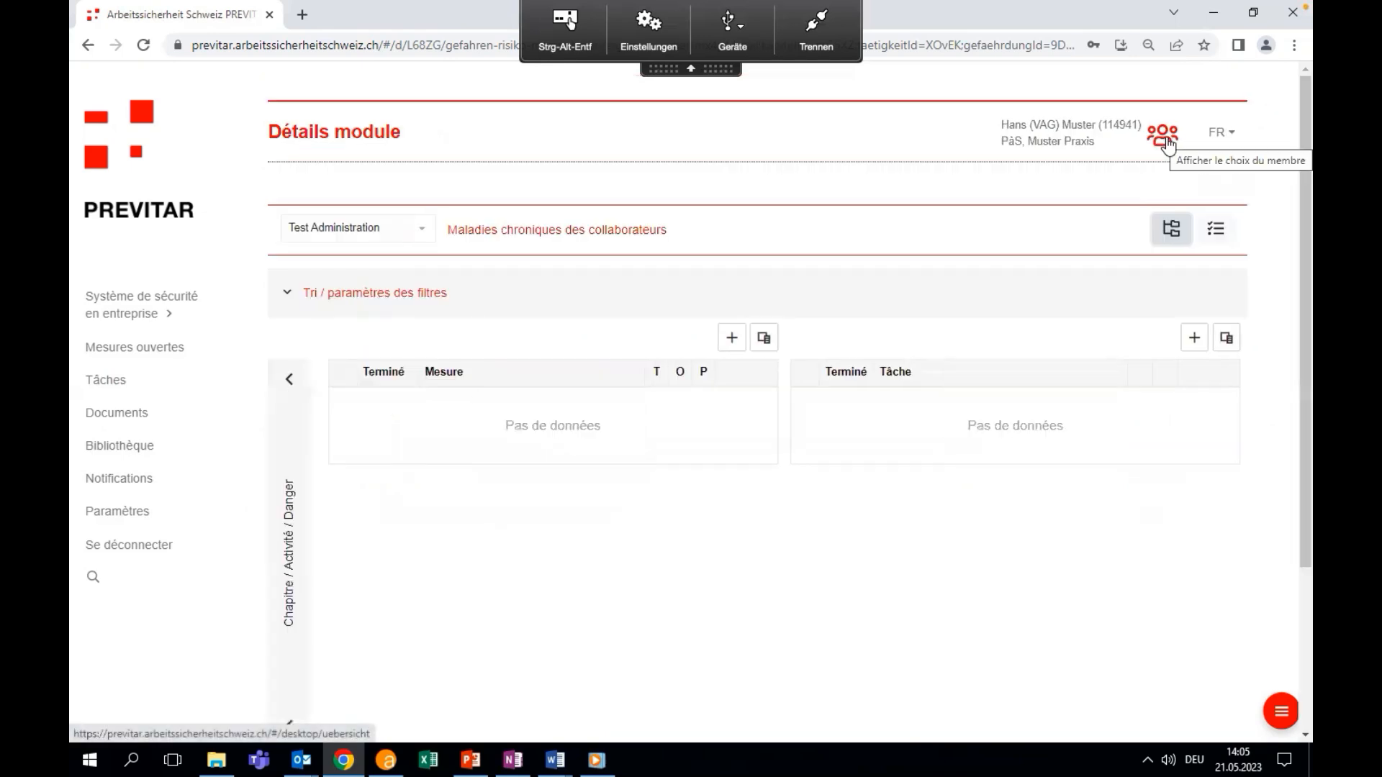
click(299, 453)
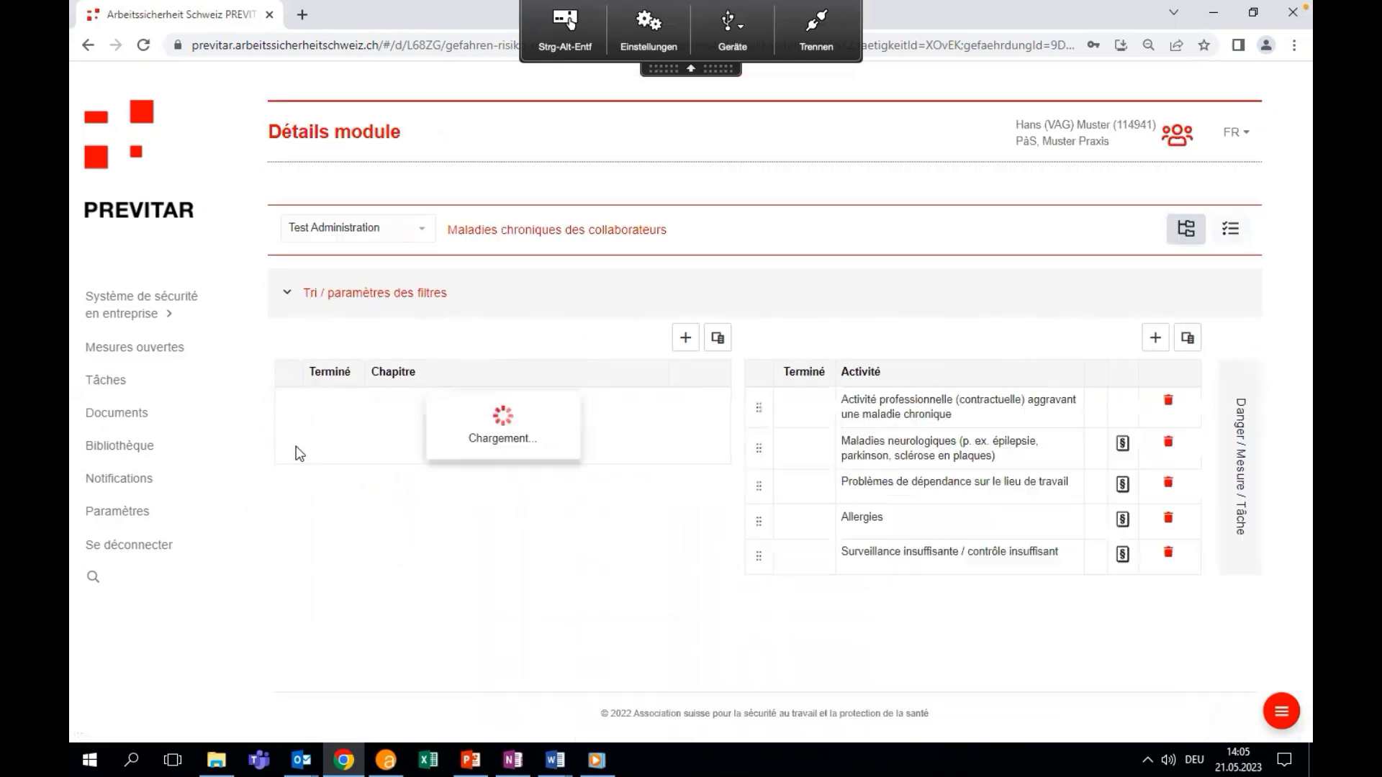
click(897, 406)
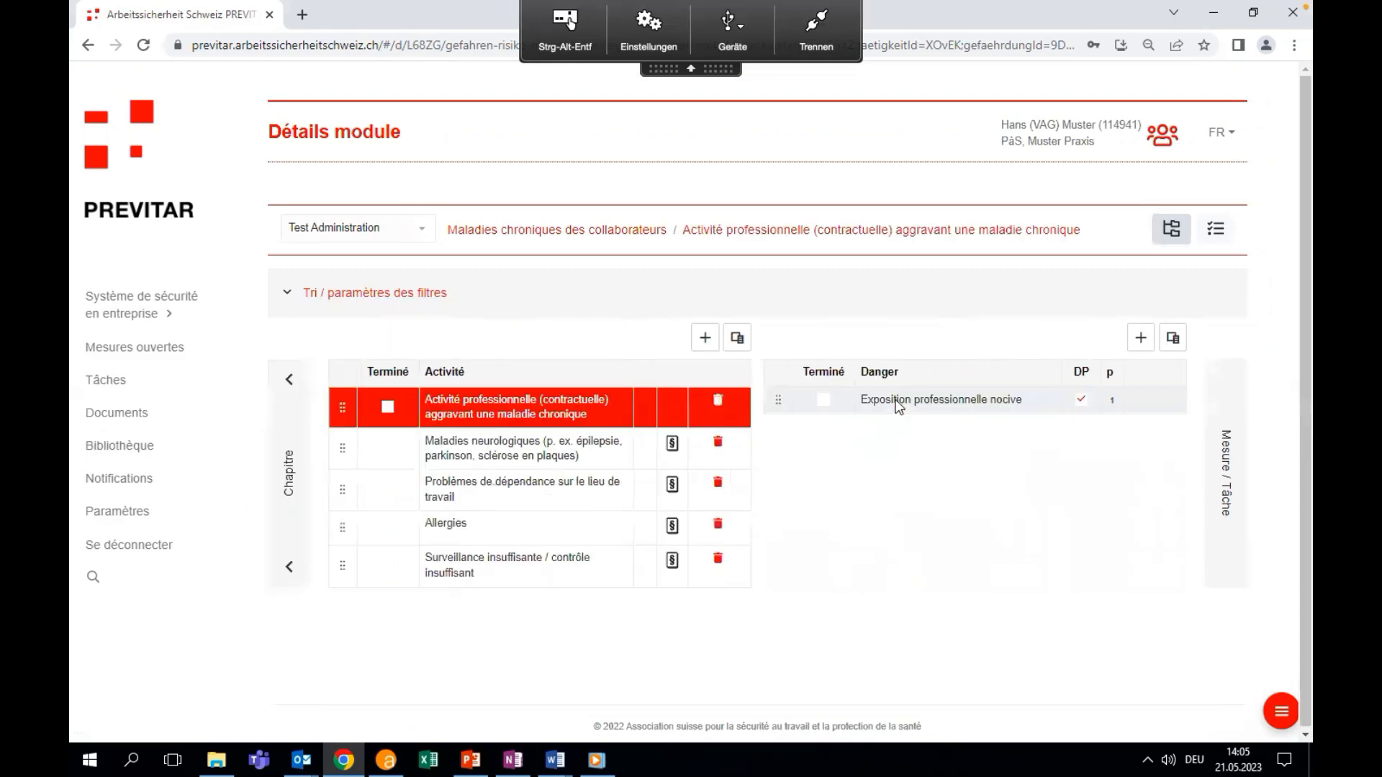
click(897, 406)
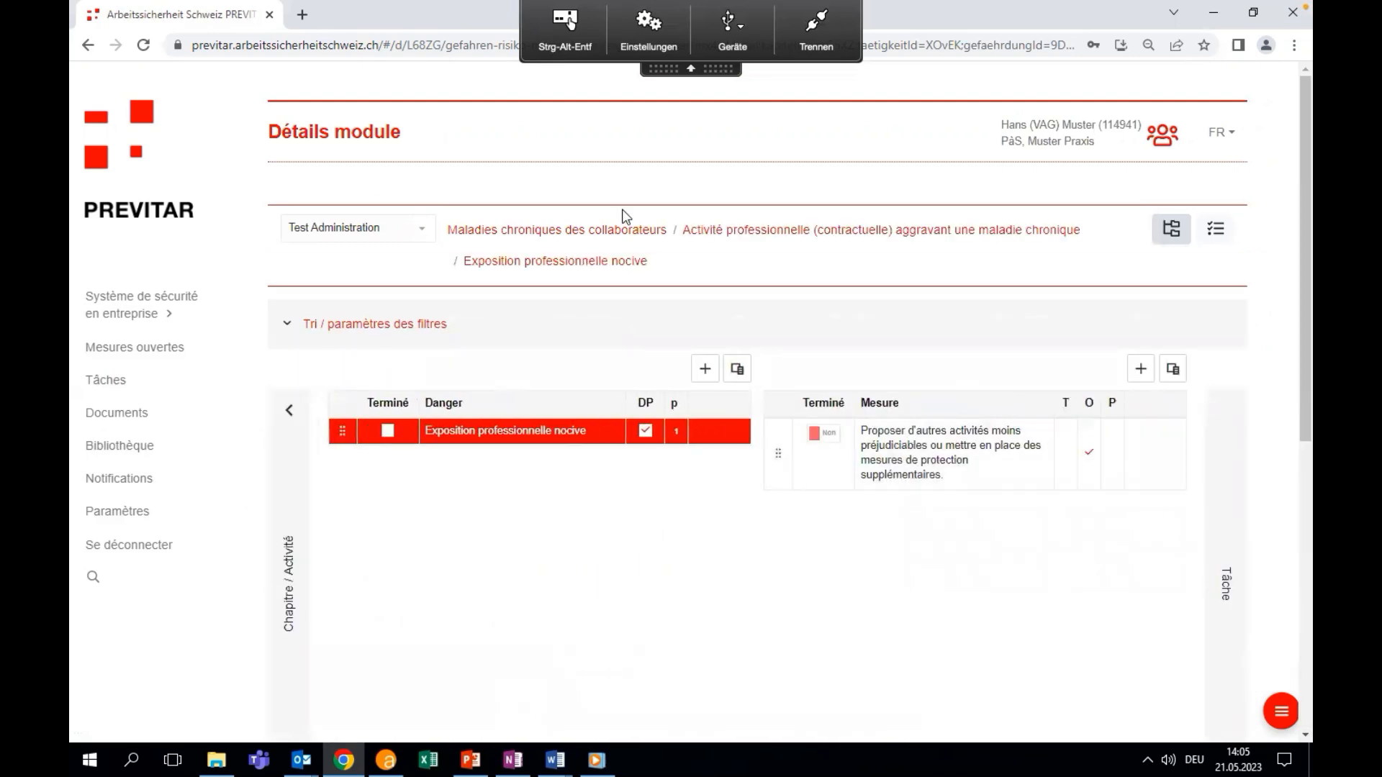